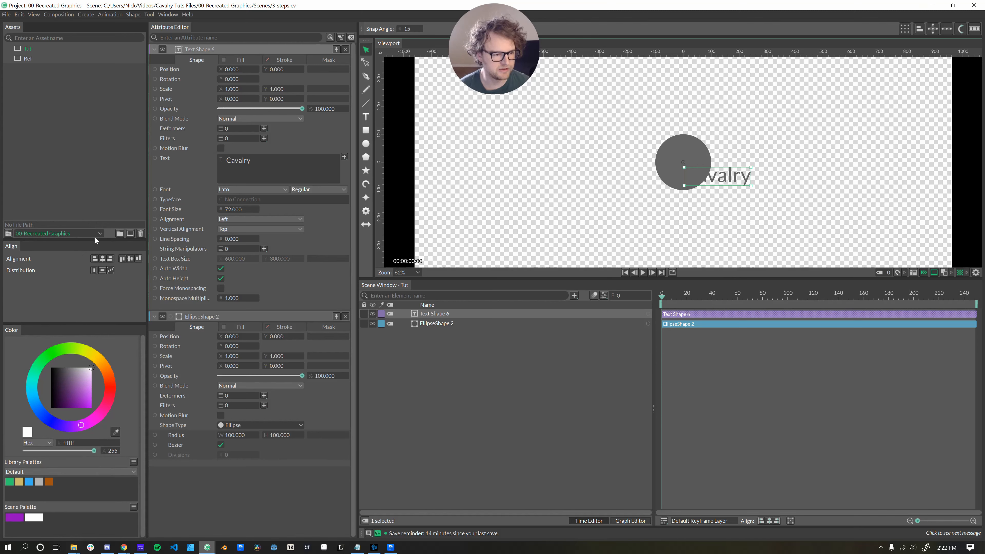
Step: Change the text shape's content to "1" and align it Centre horizontally and Middle vertically
left_click_drag(96, 240, 96, 275)
double_click(270, 162)
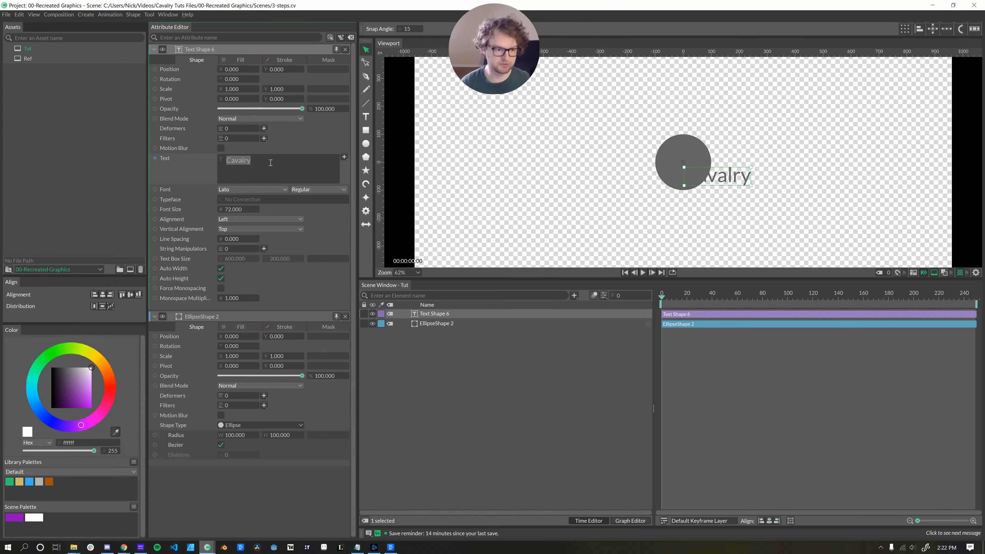
type("1")
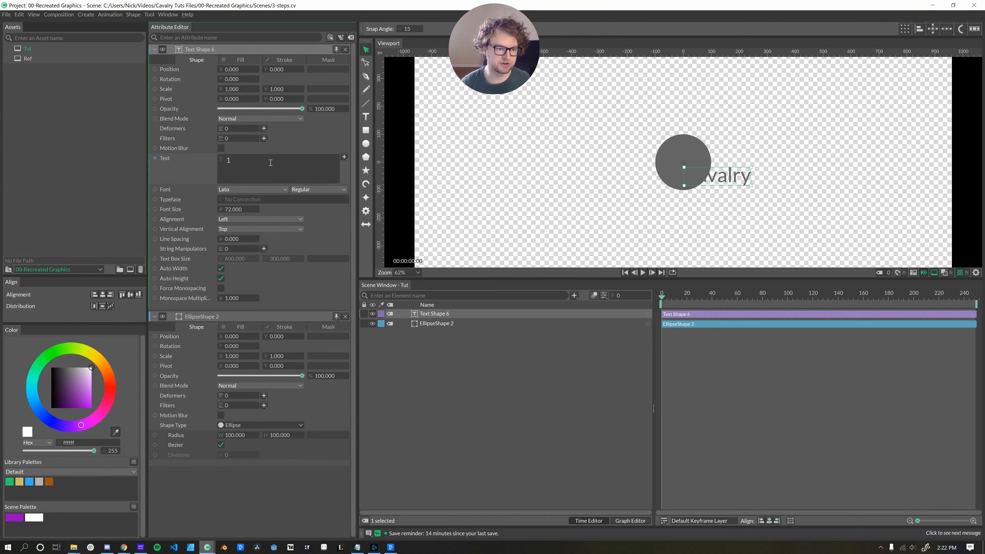
left_click(430, 340)
left_click(259, 219)
left_click(232, 231)
left_click(260, 229)
left_click(231, 245)
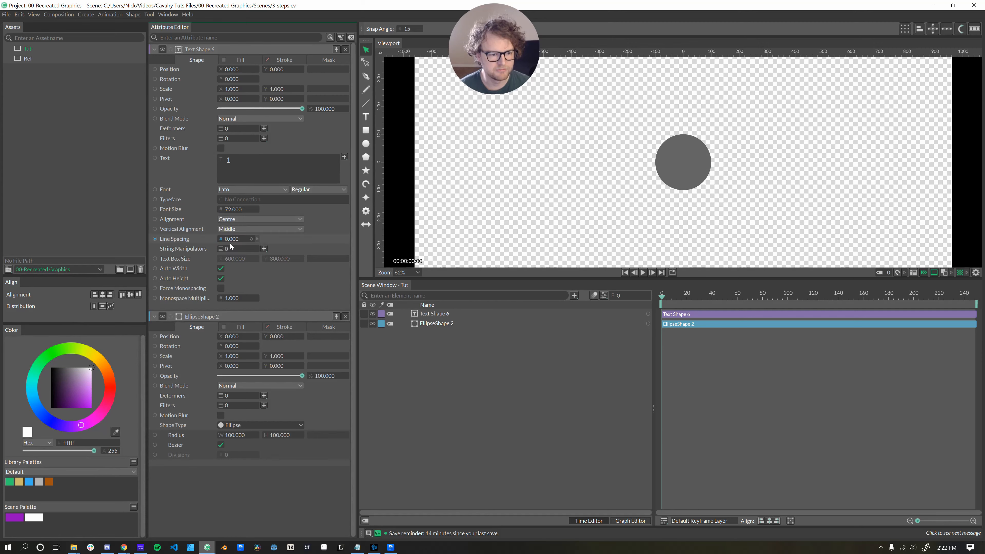
Step: Apply the scene palette's white to the text shape's fill and its purple to the ellipse's fill
left_click(421, 315)
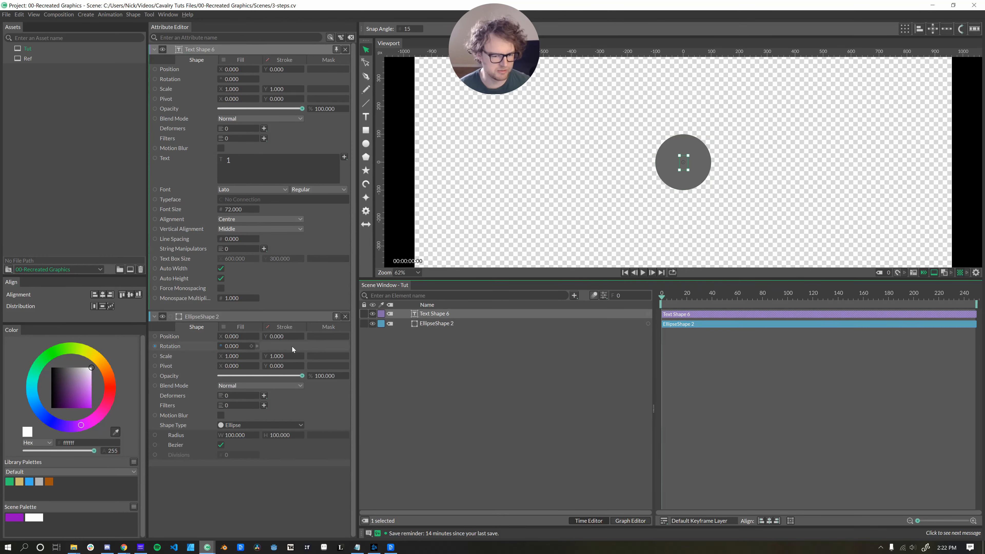
left_click_drag(31, 516, 434, 314)
left_click_drag(21, 520, 449, 329)
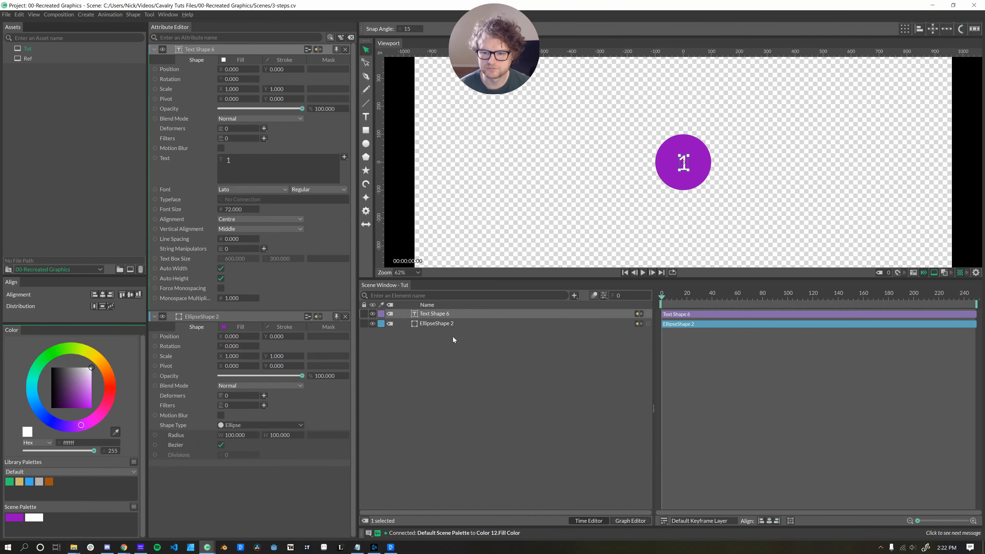
Step: Set the "1" text to the Black weight at font size 169 and position it at X -6, Y 6
left_click(429, 322)
left_click(427, 314)
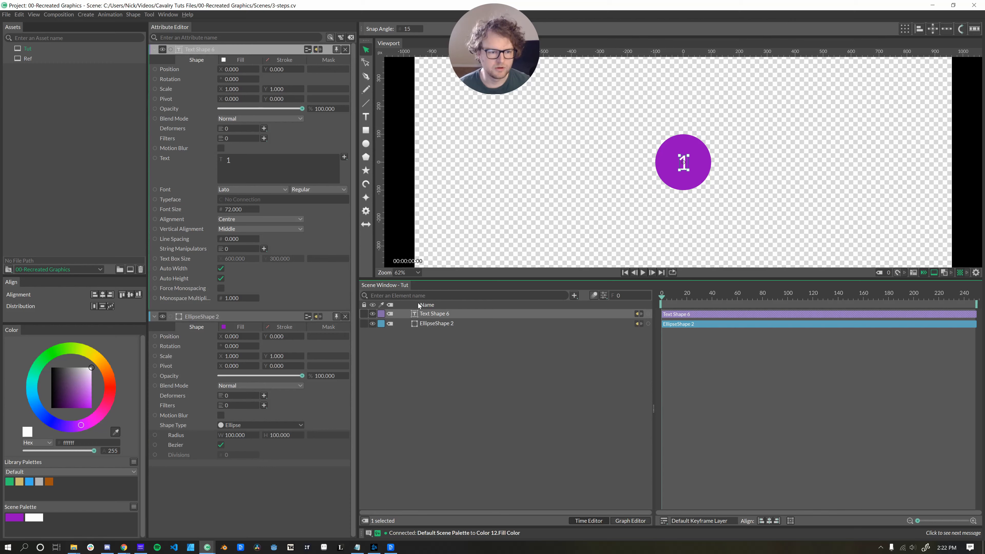
left_click(312, 189)
left_click(320, 199)
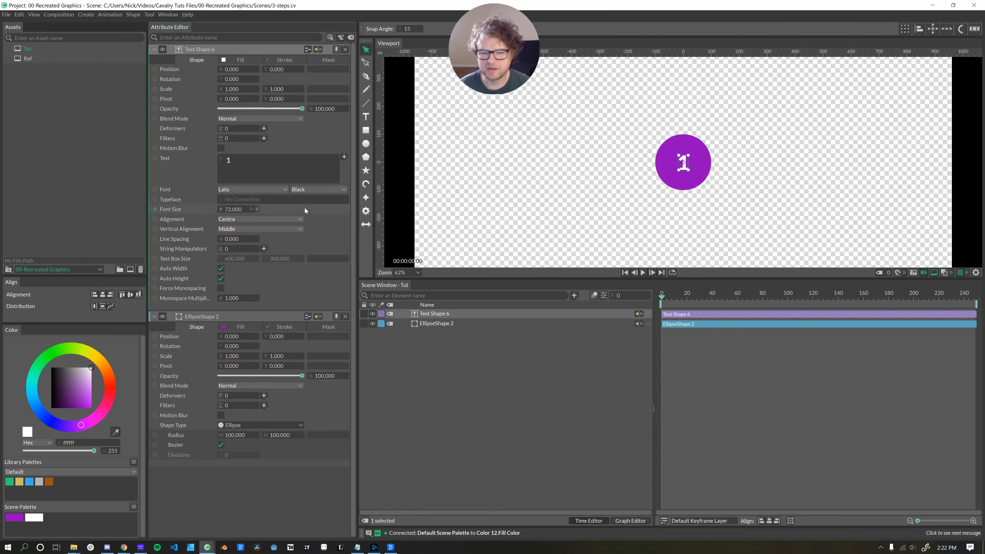
left_click_drag(227, 214, 288, 217)
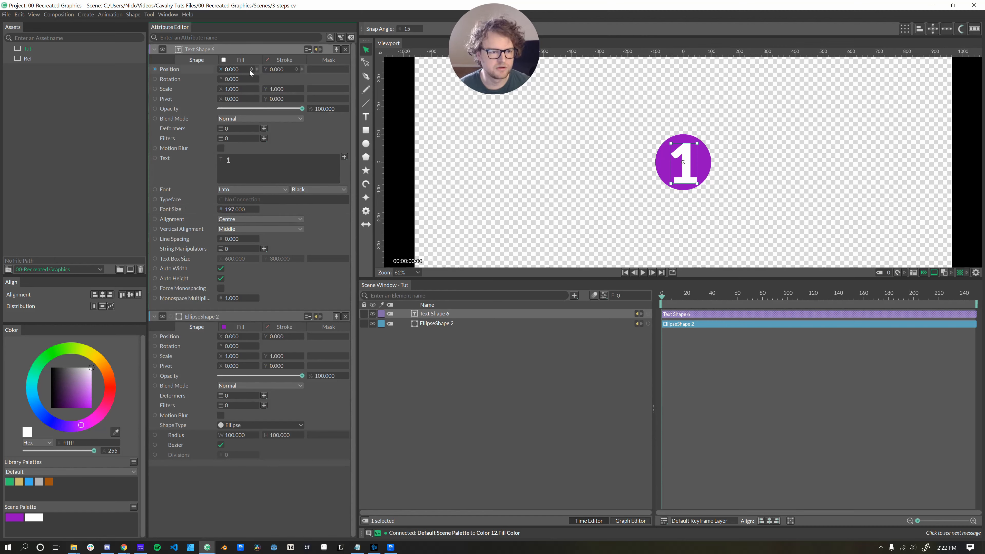
left_click_drag(233, 71, 281, 73)
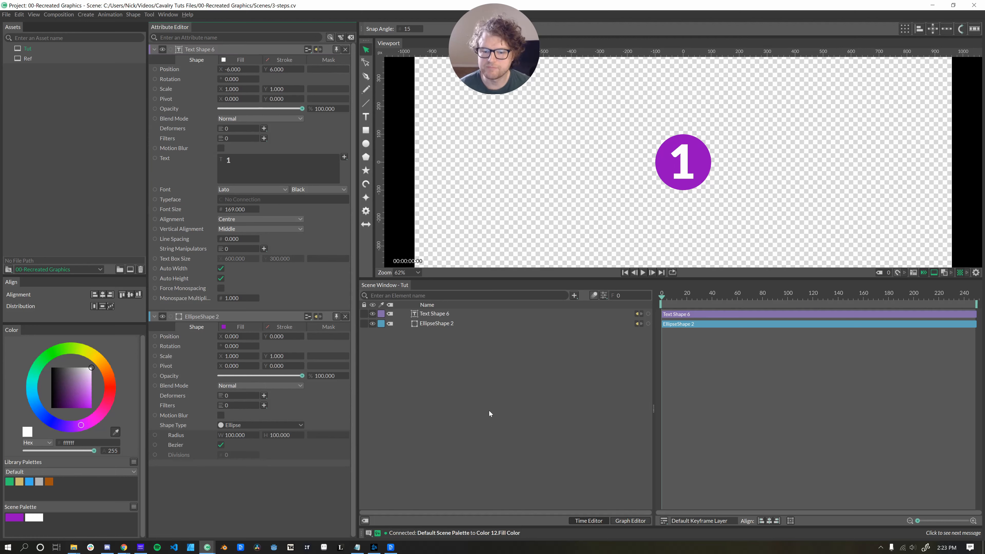
Step: Rename the text layer as "Number" and the ellipse layer as "Num Circle"
left_click(446, 372)
double_click(417, 313)
type("Num")
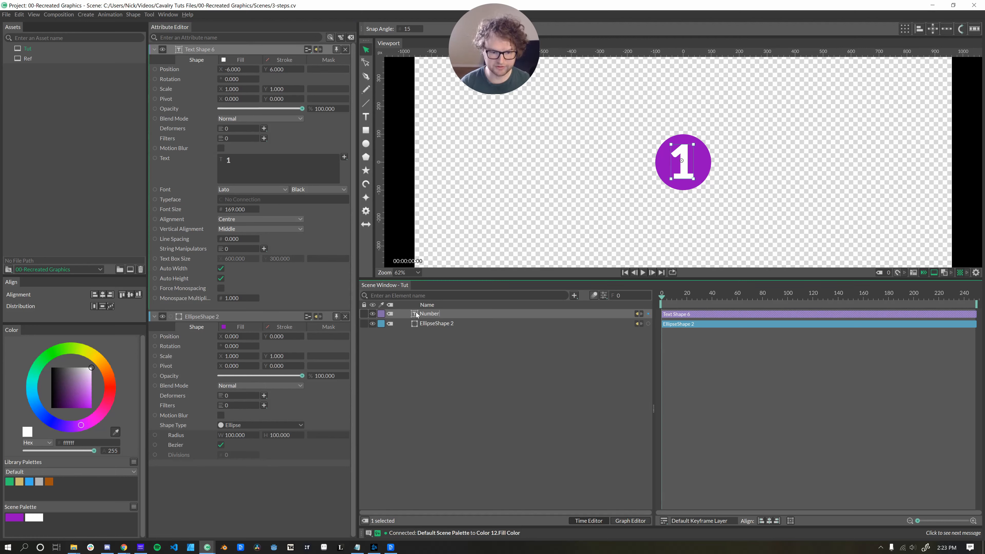
type("ber")
key("Return")
left_click(433, 326)
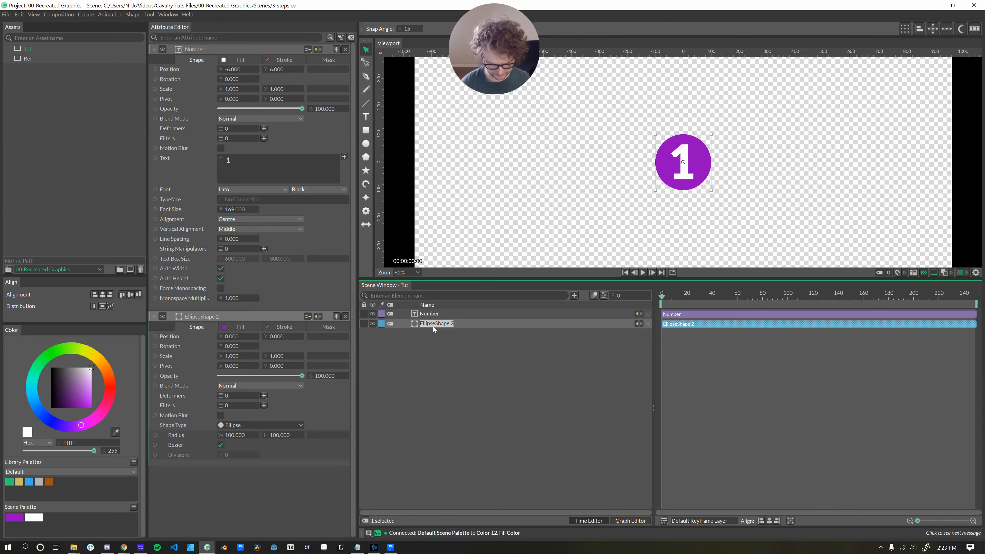
type("Num Circle")
key("Return")
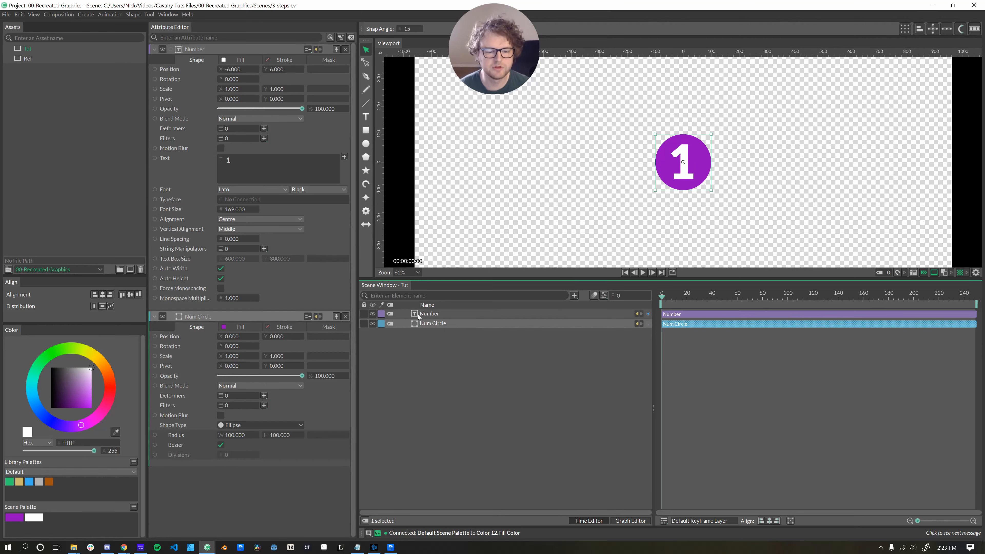
Step: Parent Number under Num Circle and move the circle horizontally to the left side of the composition, at about X -791
left_click_drag(417, 315, 427, 328)
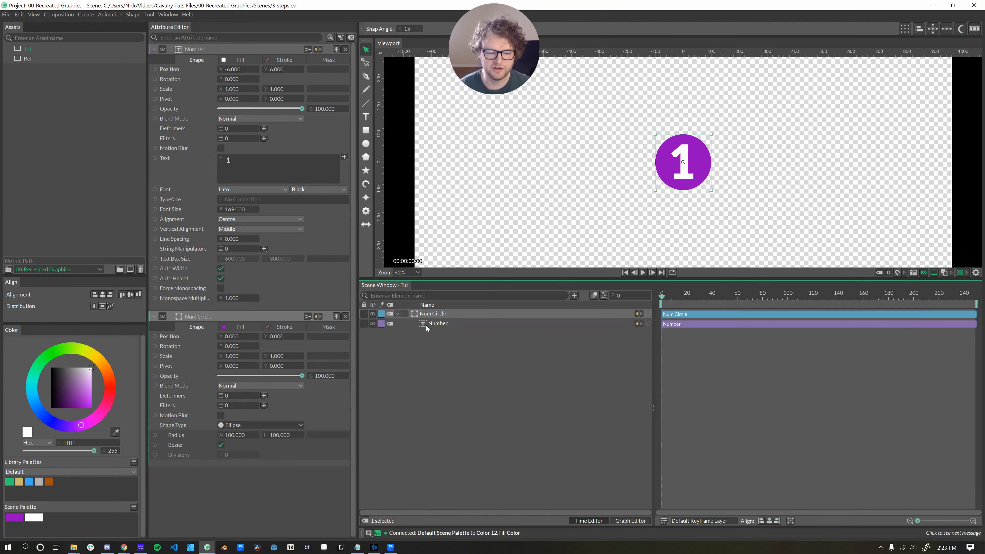
left_click(398, 314)
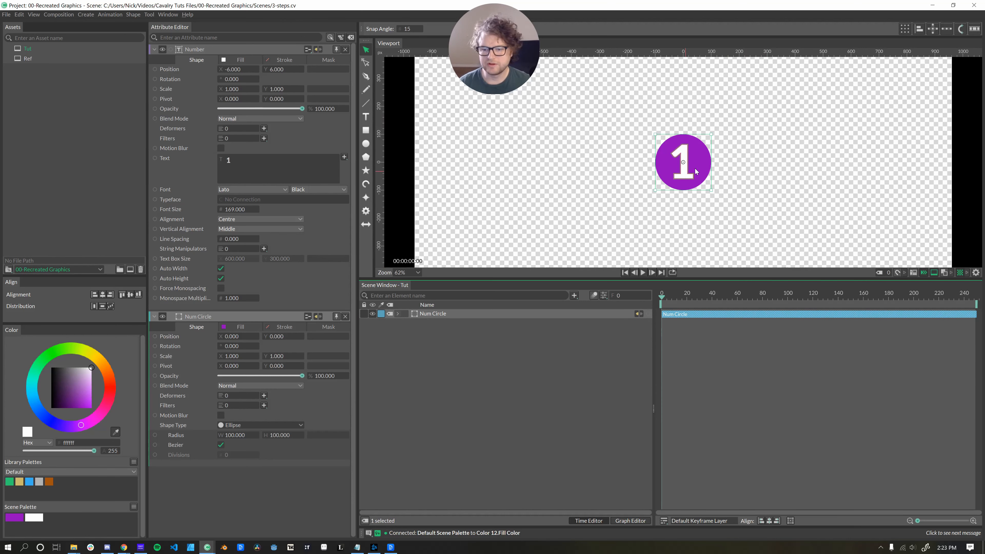
left_click_drag(696, 168, 474, 168)
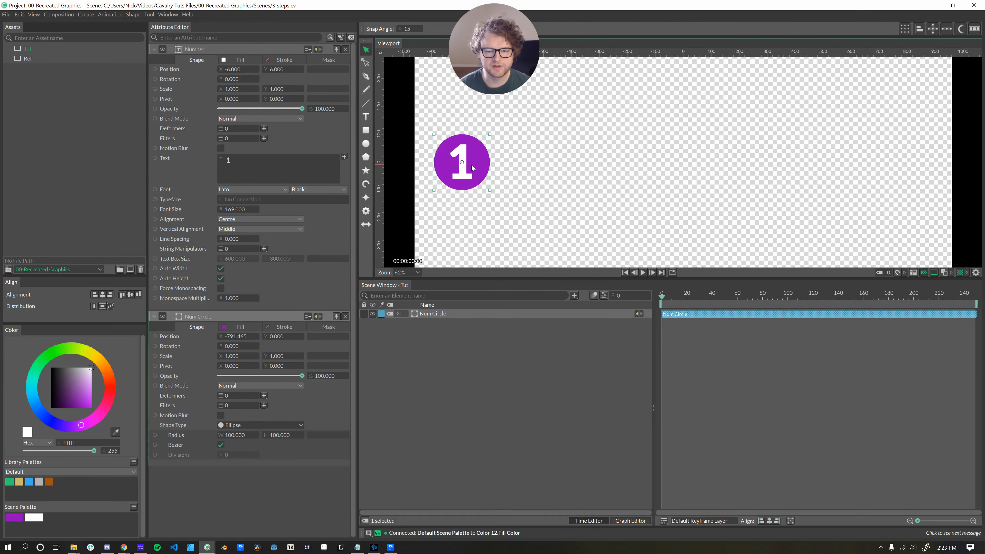
left_click(429, 384)
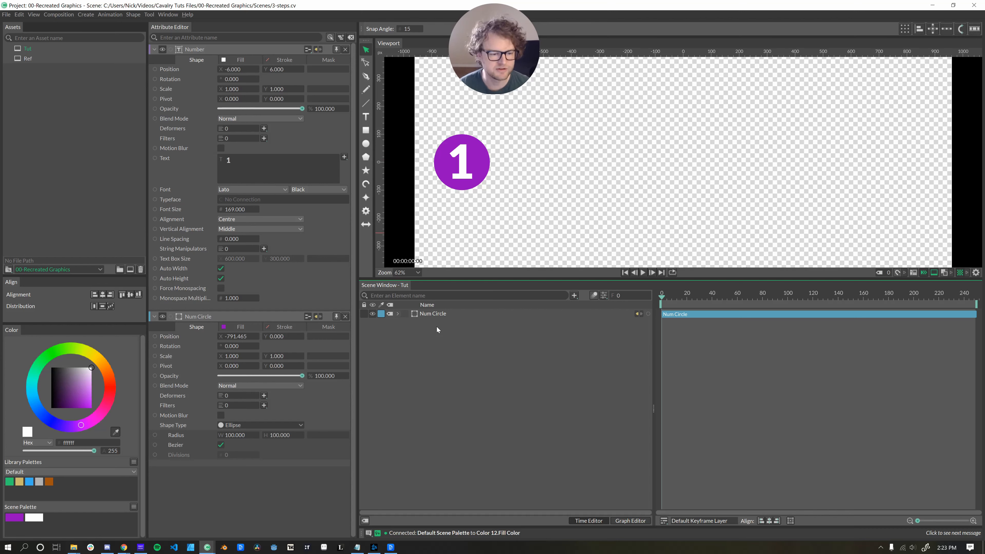
left_click(417, 314)
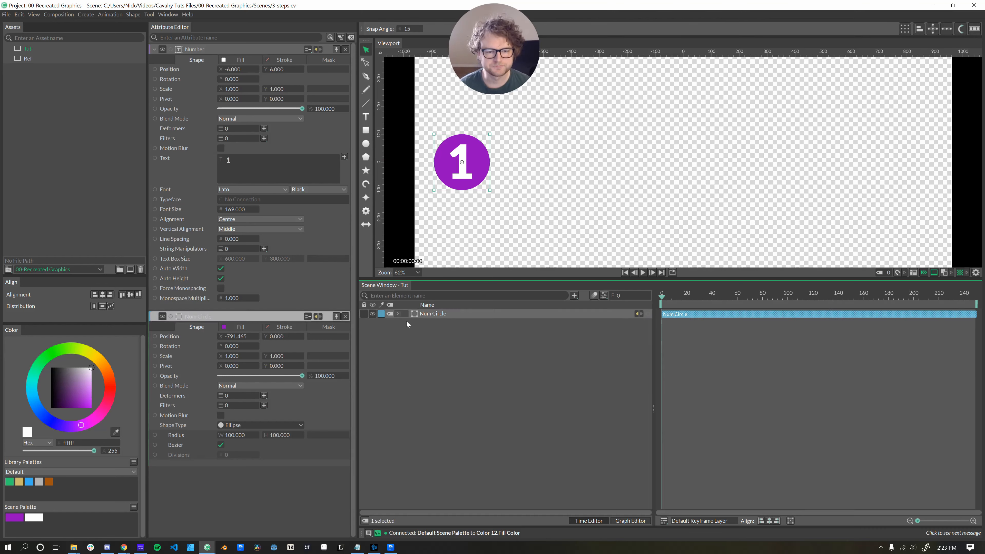
left_click(399, 338)
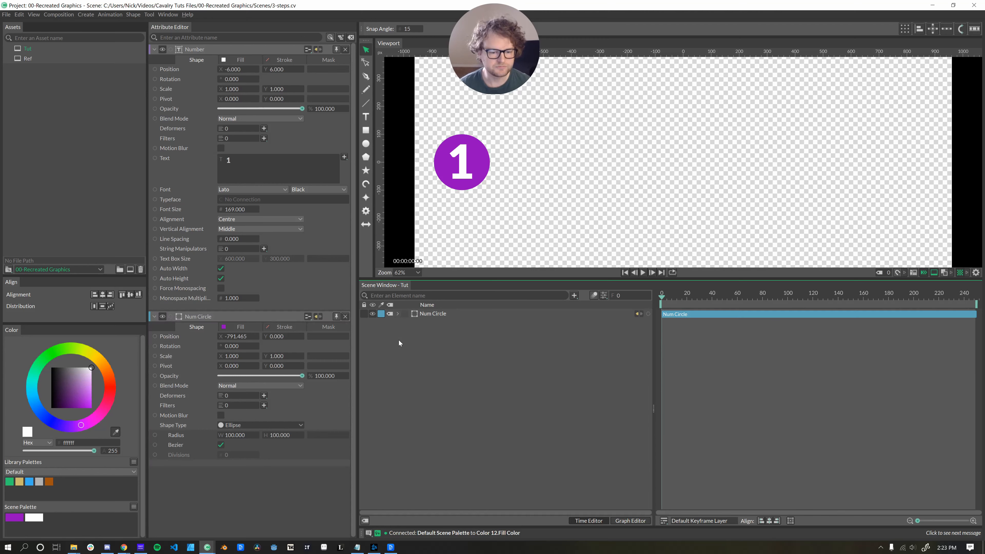
Step: Add a new text shape and set its content to "Step 1"
left_click(367, 117)
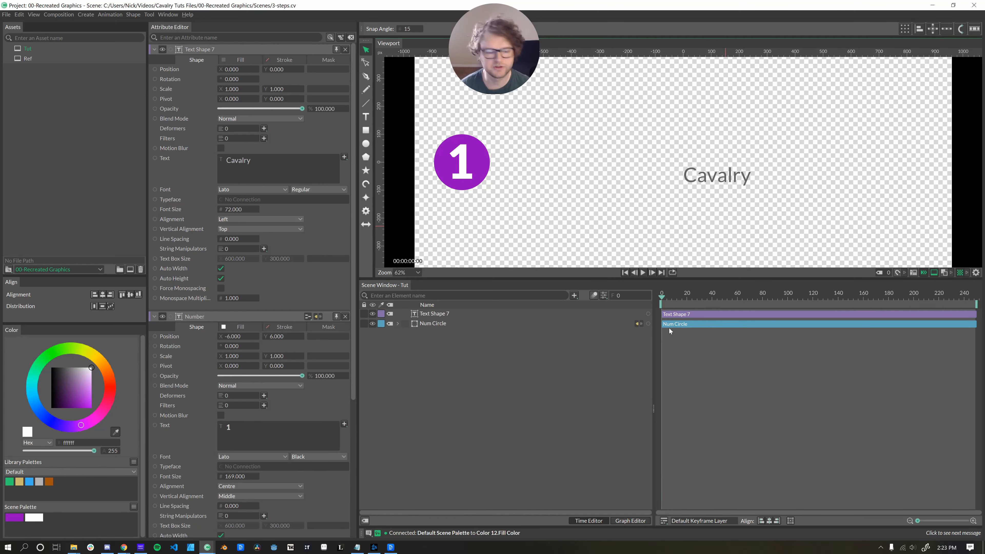
double_click(274, 164)
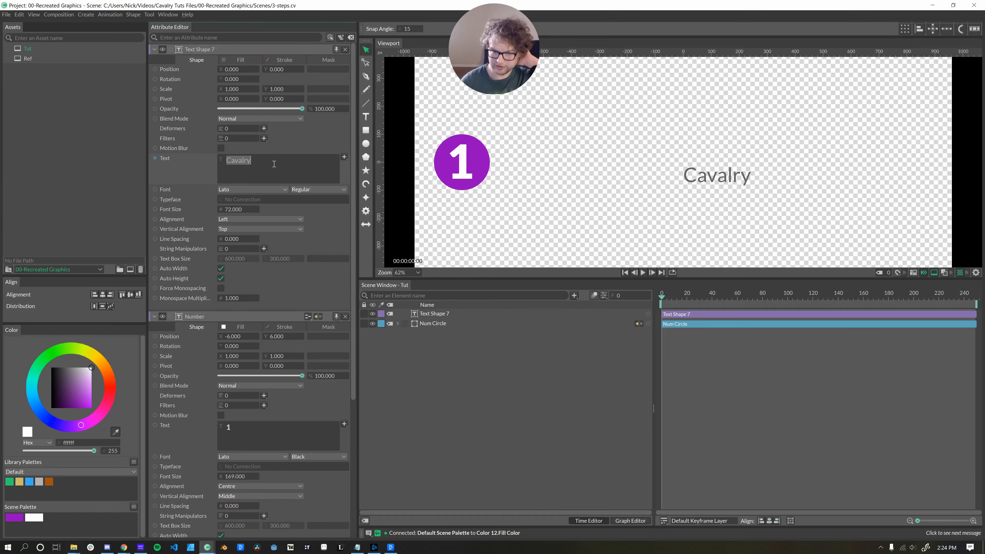
type("S")
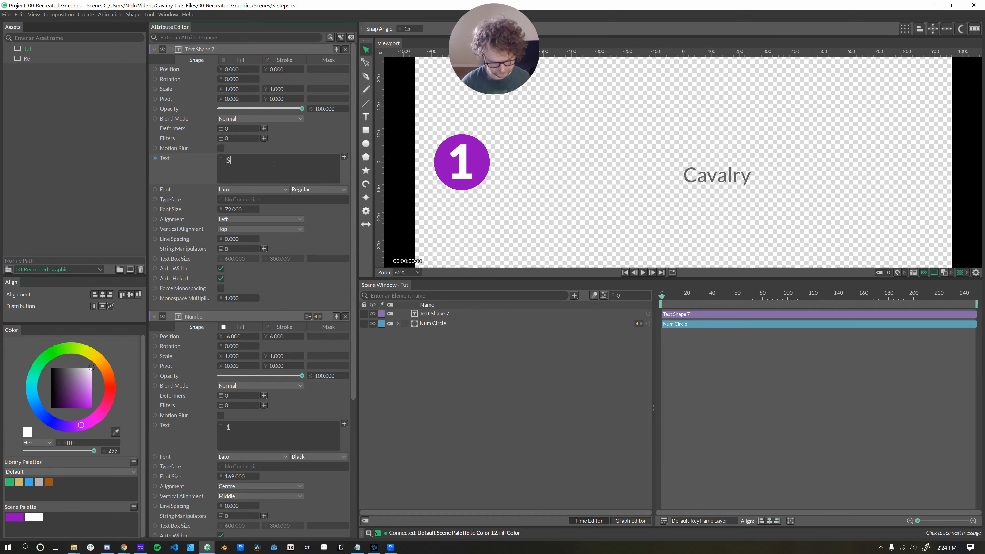
type("tep 2")
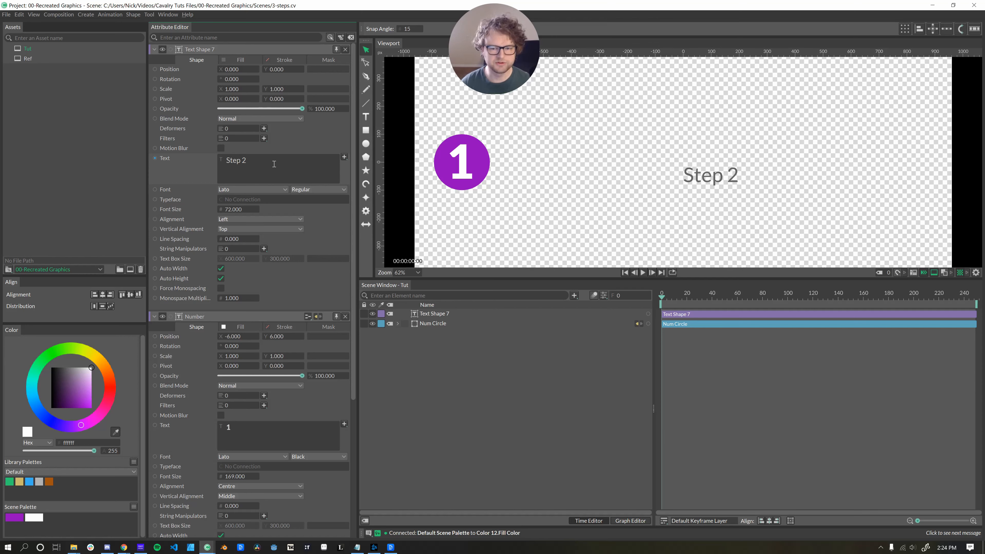
key("BackSpace")
type("1")
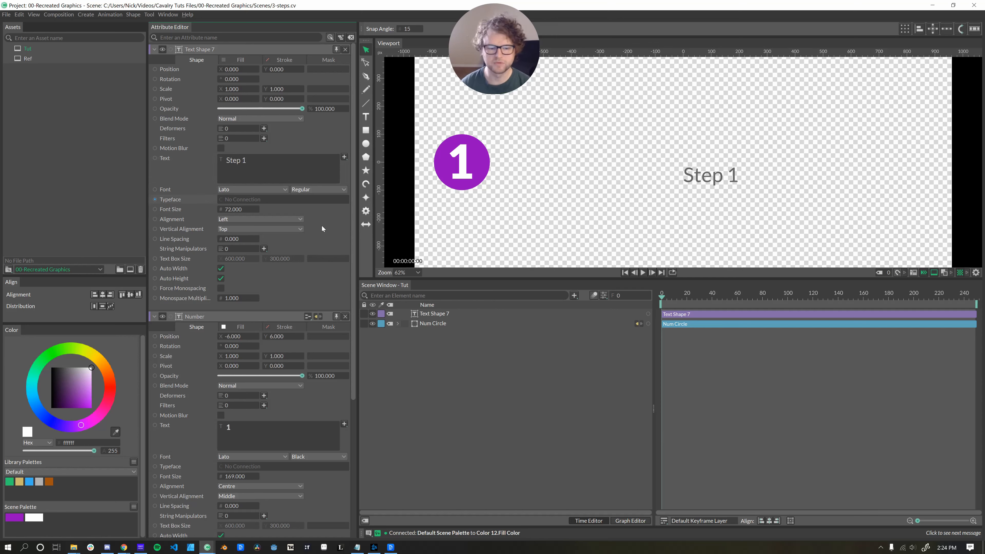
Step: Set the "Step 1" text to the Bold weight and connect the scene palette's white to its fill colour
left_click(296, 191)
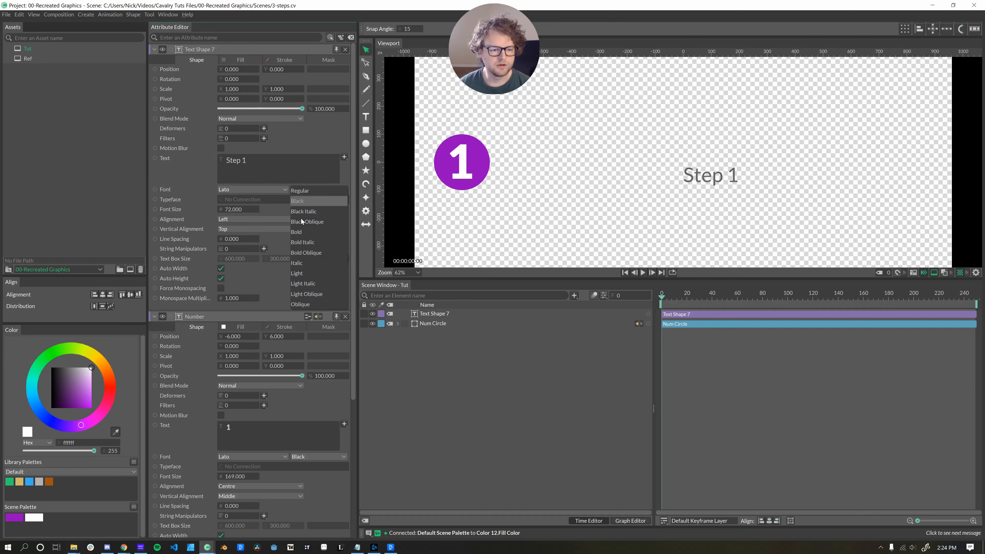
left_click(301, 232)
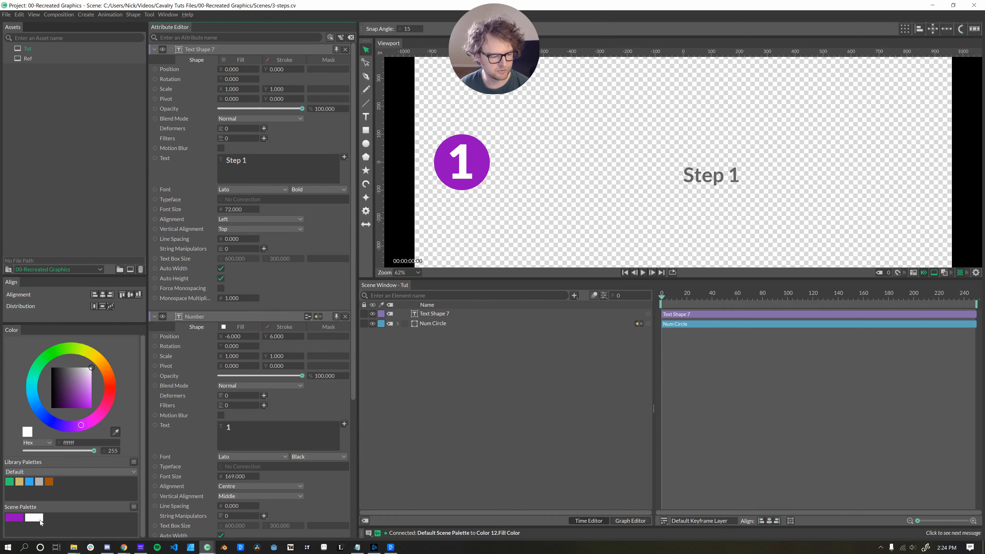
left_click_drag(40, 520, 437, 316)
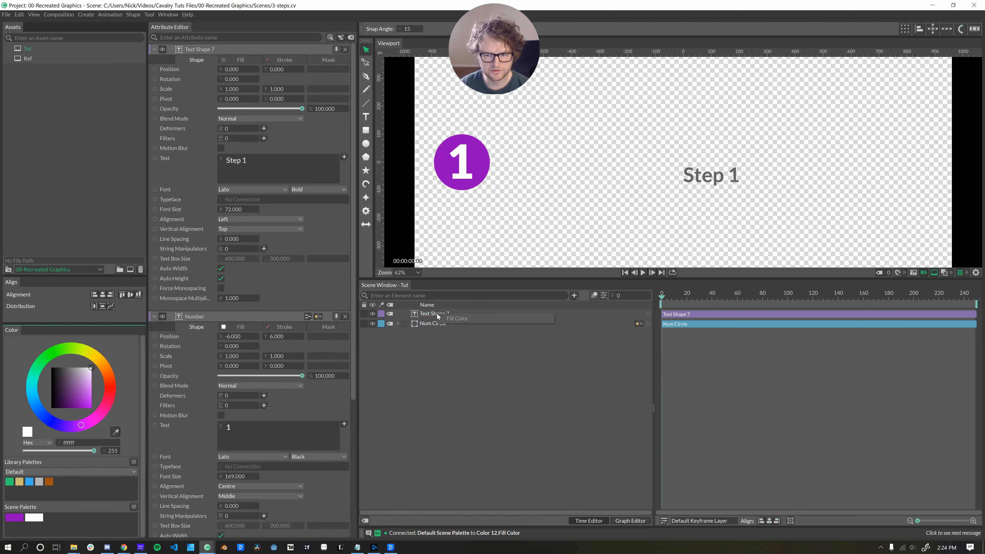
left_click(446, 318)
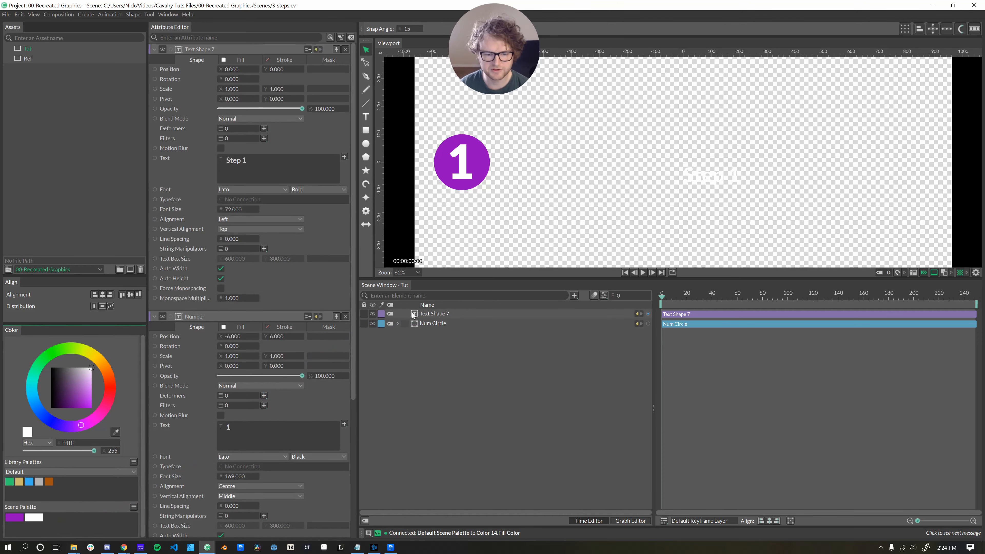
left_click(414, 316)
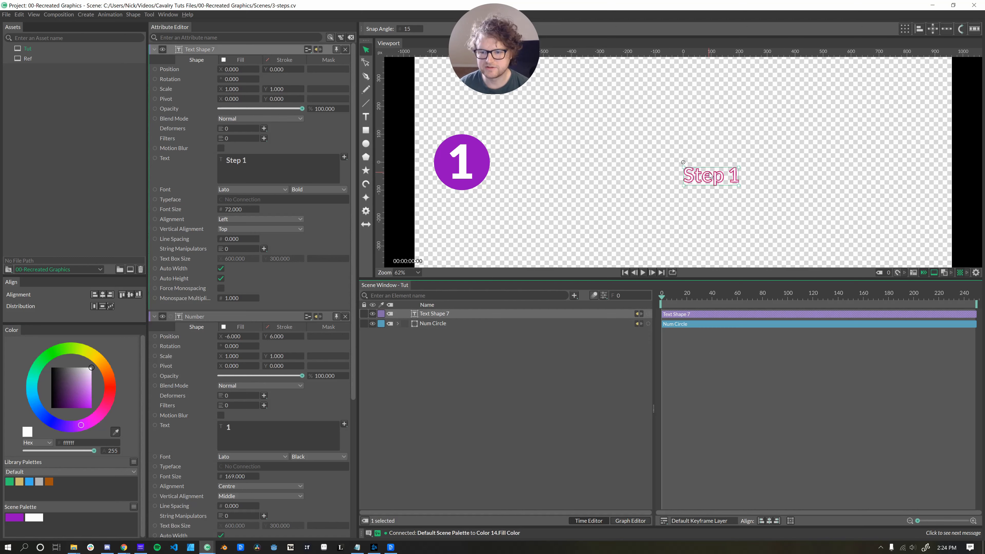
Step: Set the composition background to opaque black (000000)
left_click(605, 297)
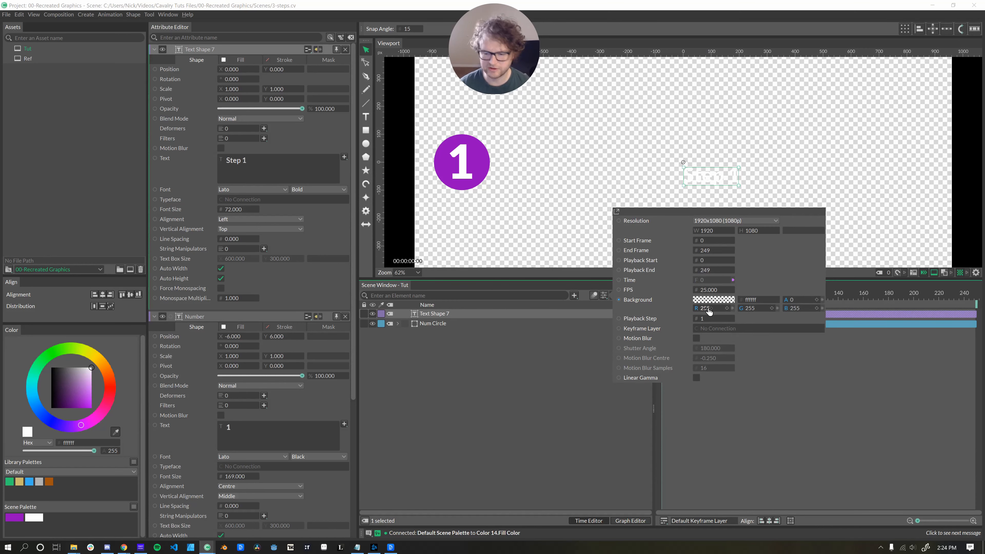
left_click_drag(708, 311, 543, 310)
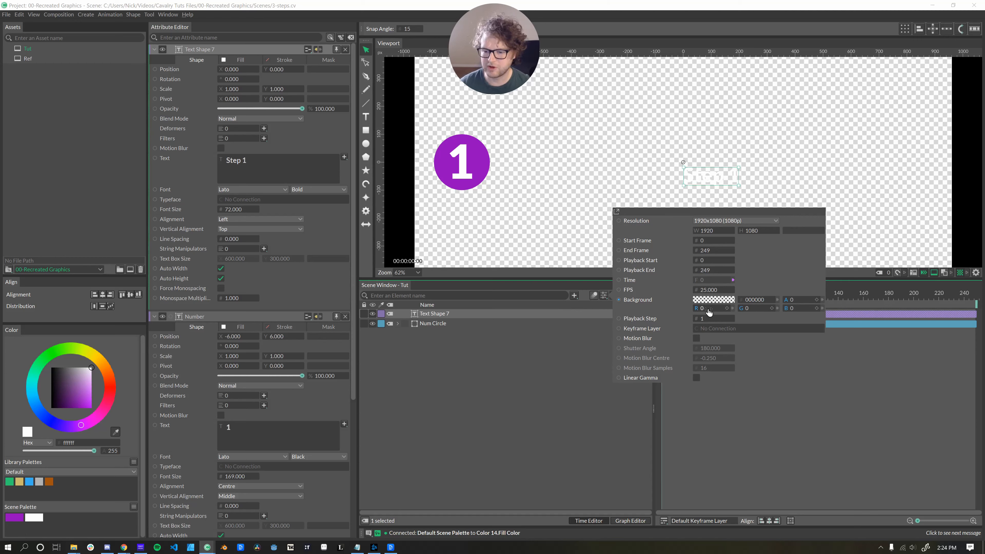
left_click_drag(793, 299, 910, 321)
Step: Place the "Step 1" text beside the circle at about X -636, Y -55, with Baseline (Auto Height) vertical alignment
left_click_drag(697, 178, 520, 166)
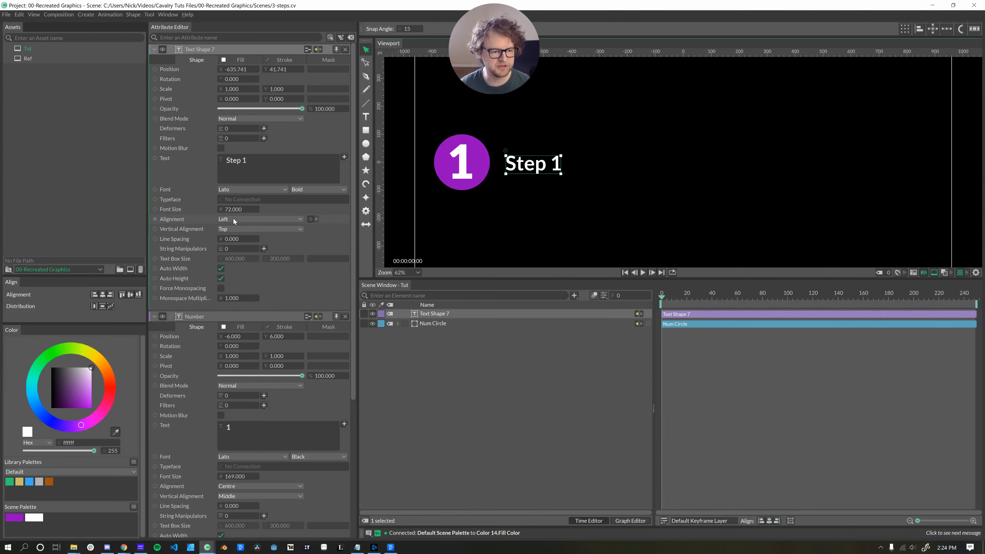
left_click(233, 229)
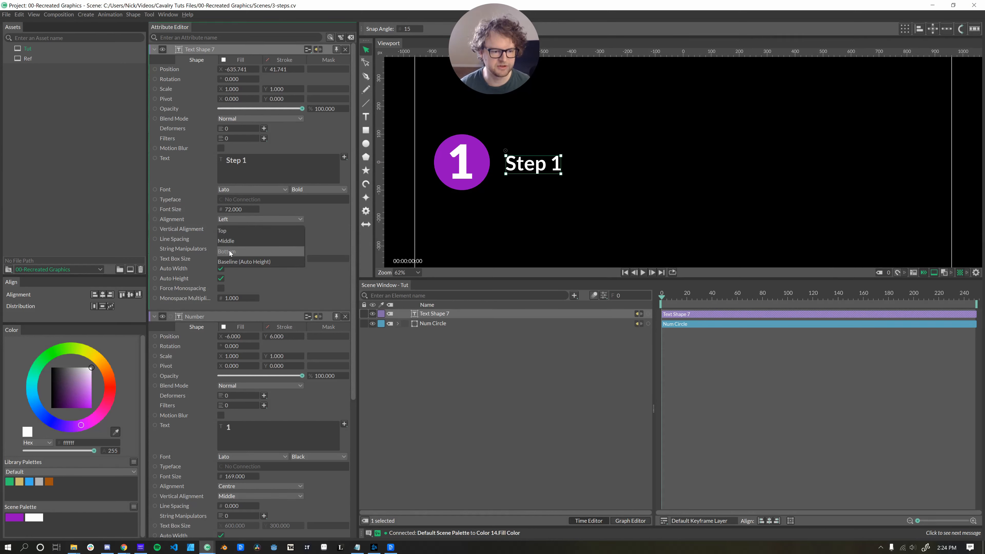
left_click(227, 260)
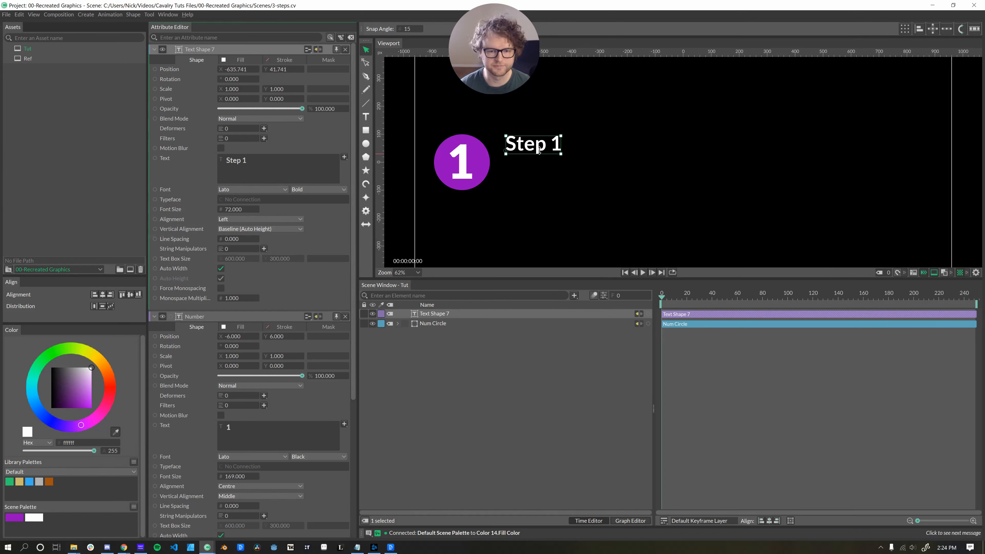
left_click_drag(520, 148, 521, 175)
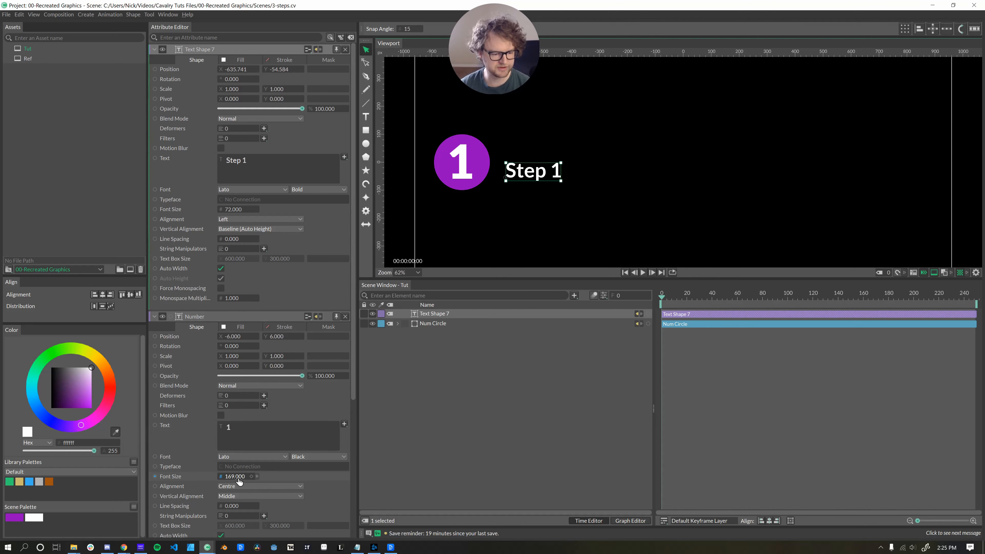
left_click(434, 313)
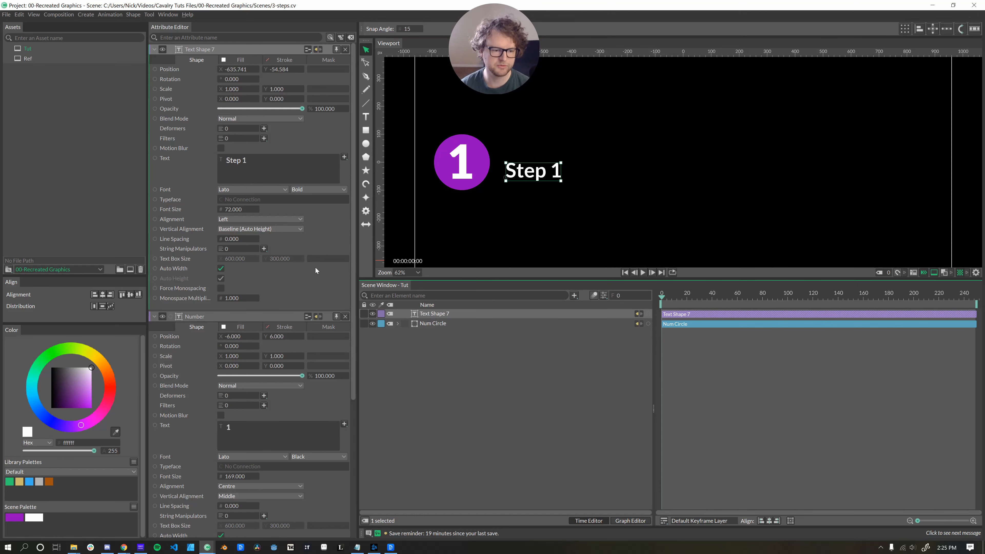
Step: Connect the circle number's font size to the "Step 1" text's font size
left_click(235, 210)
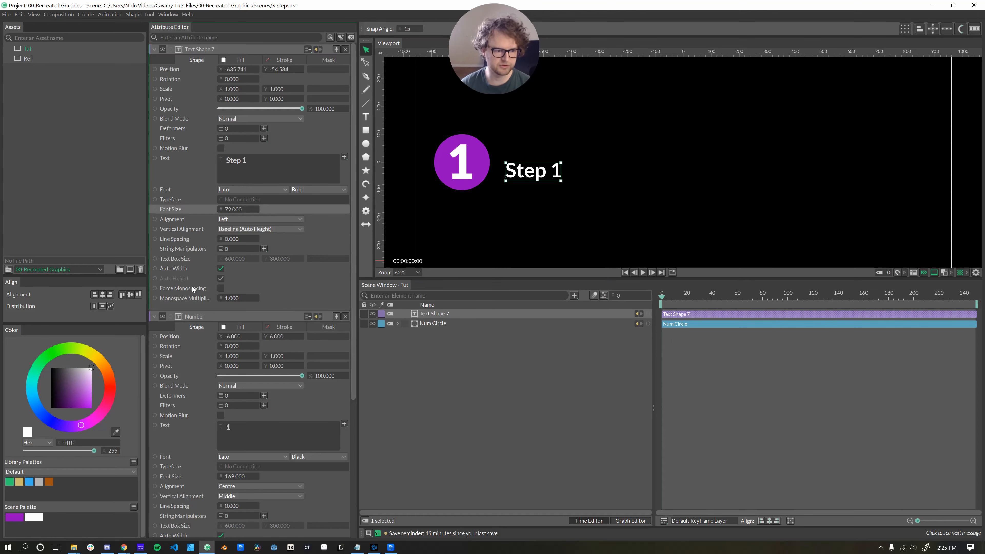
left_click_drag(221, 476, 230, 209)
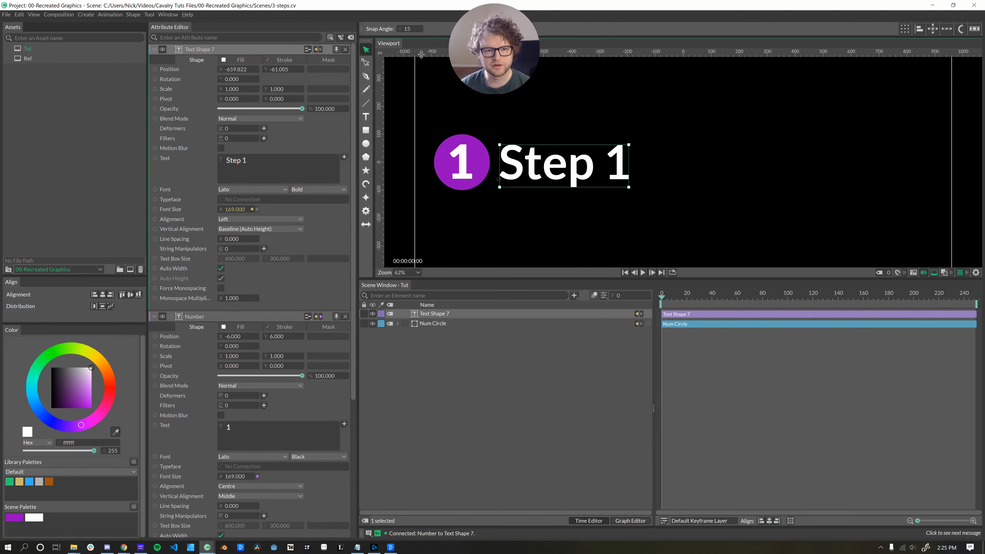
Step: Add a horizontal guide along the number's baseline and move the "Step 1" text onto it, at about Y -59.5
left_click_drag(423, 54, 431, 179)
scroll(441, 190, "up", 5)
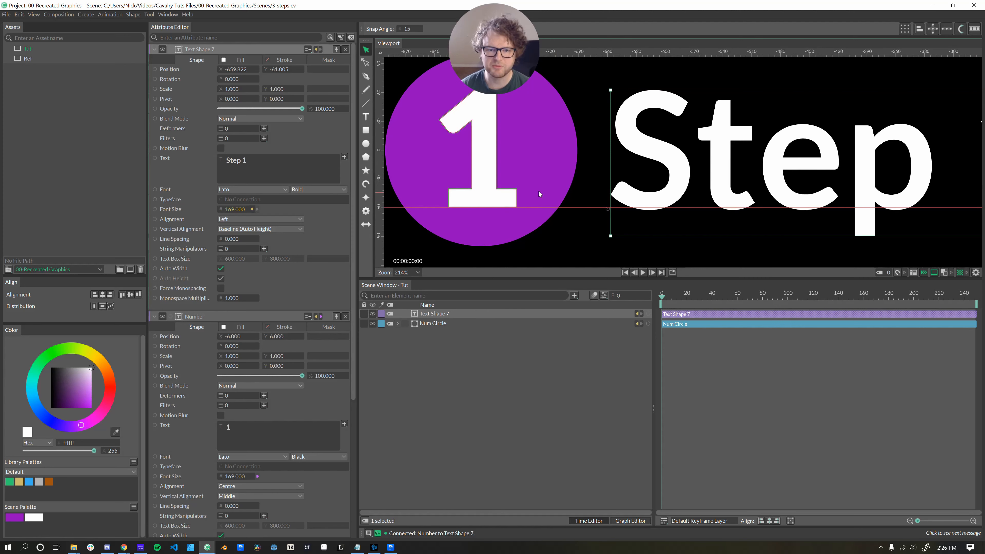
scroll(537, 190, "right", 5)
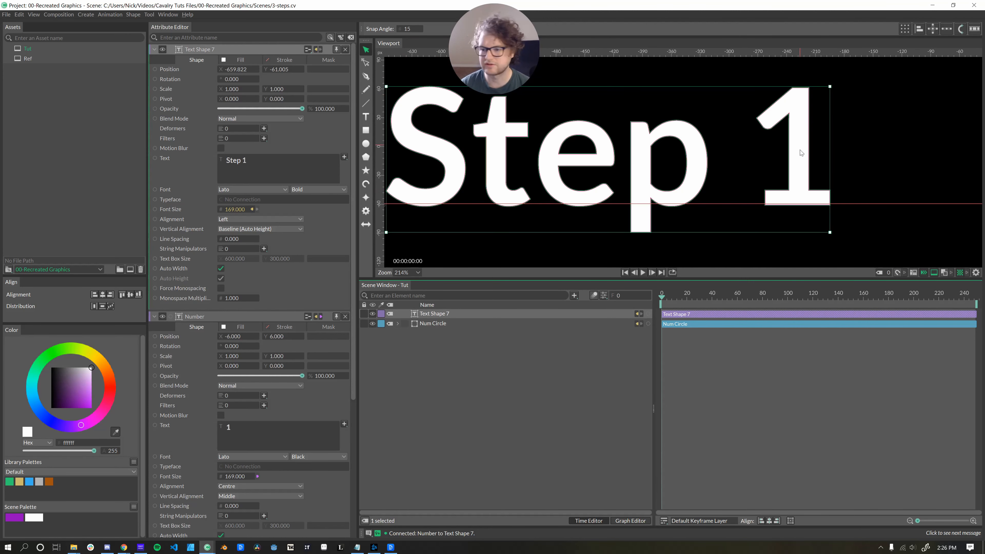
left_click_drag(801, 152, 801, 150)
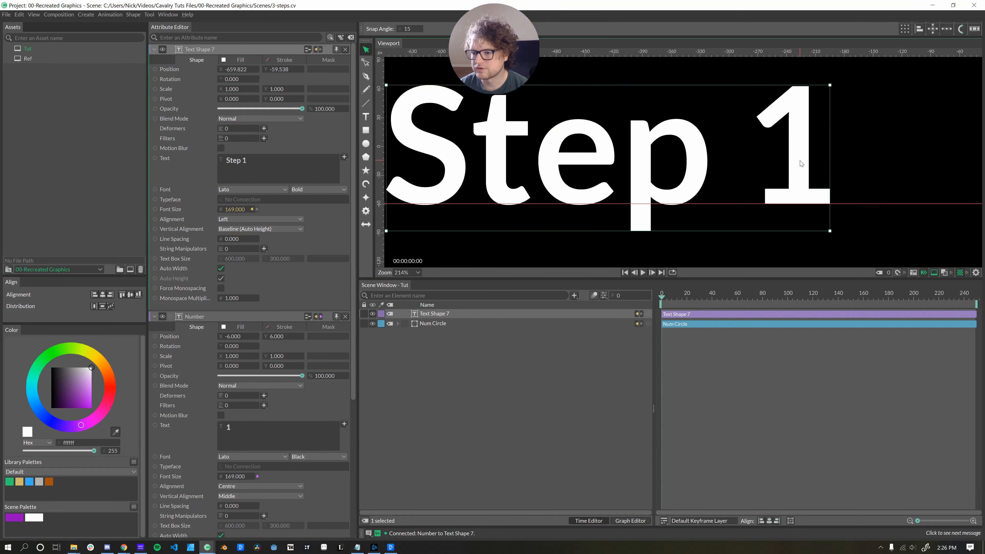
Step: Nudge the "Step 1" text horizontally away from the circle to about X -636.8
left_click_drag(491, 158, 654, 178)
scroll(654, 178, "down", 3)
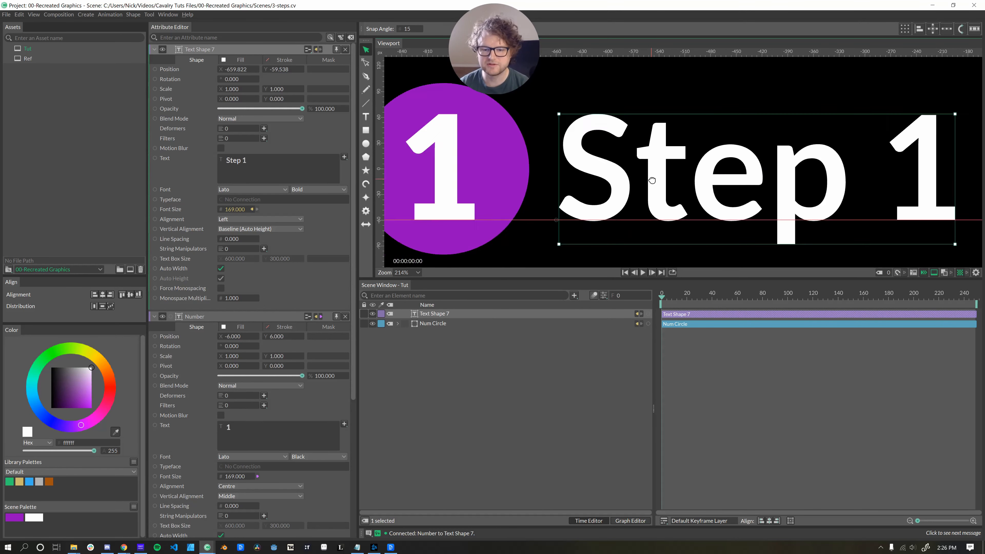
scroll(667, 176, "down", 4)
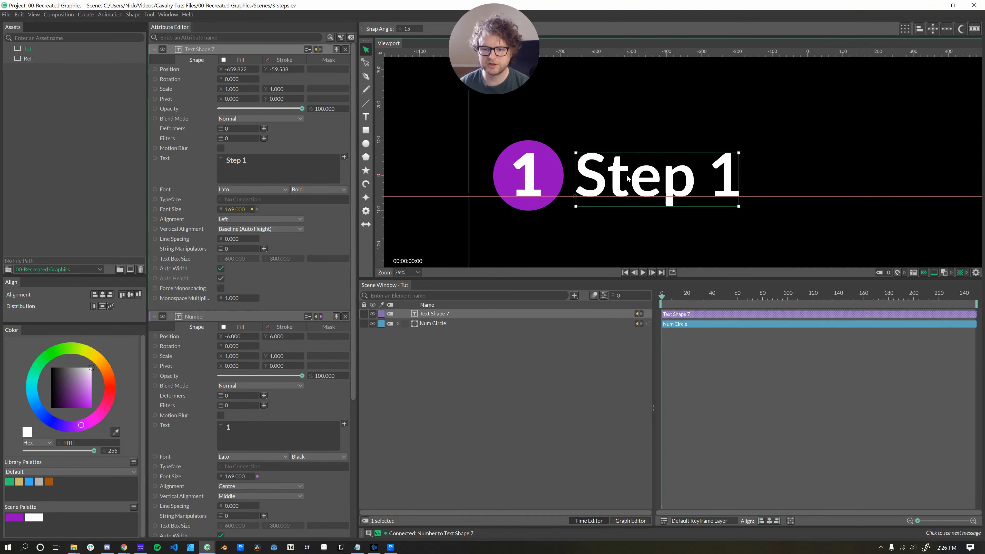
key("shift+Right")
key("shift+Right")
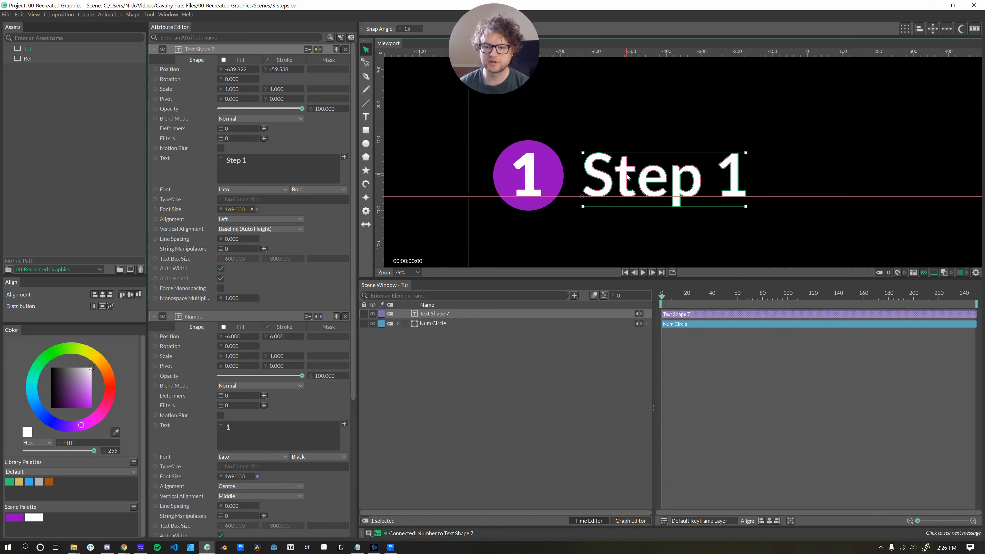
key("Right")
key("Right")
key("Right")
left_click(539, 399)
scroll(529, 216, "down", 3)
left_click_drag(529, 216, 513, 201)
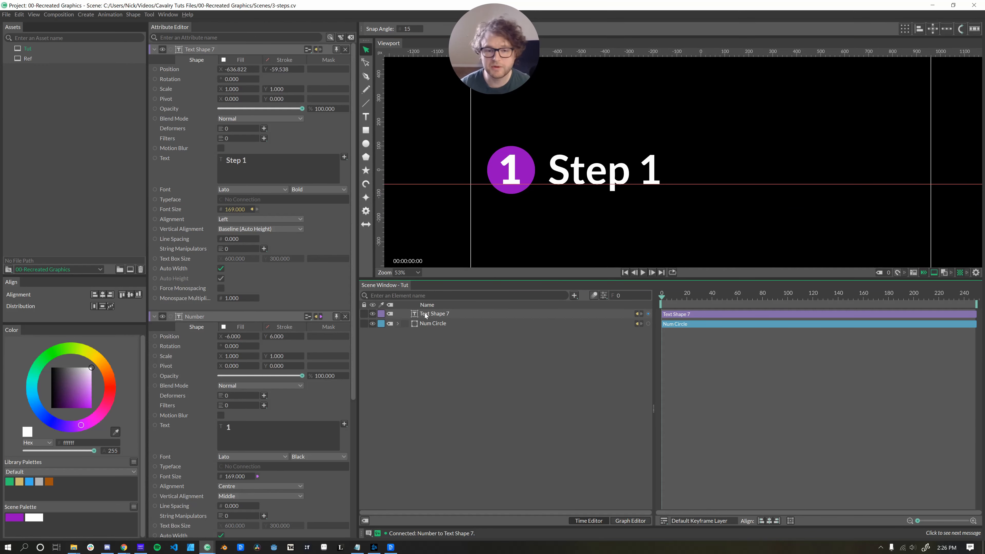
Step: Try keyframing the "Step 1" text's X position from about -1269.8 at frame 0 to -636.8 at frame 20
left_click(437, 314)
key("p")
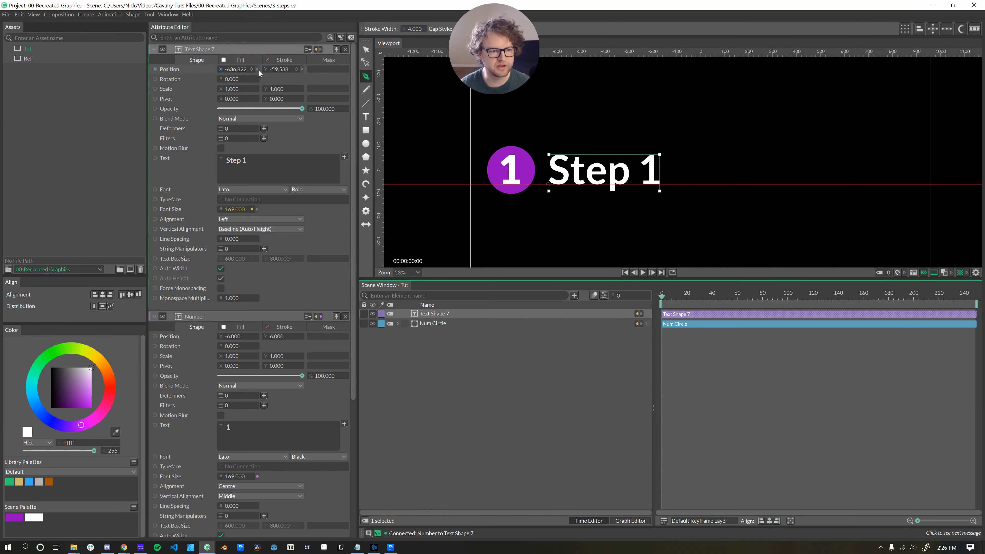
left_click(251, 69)
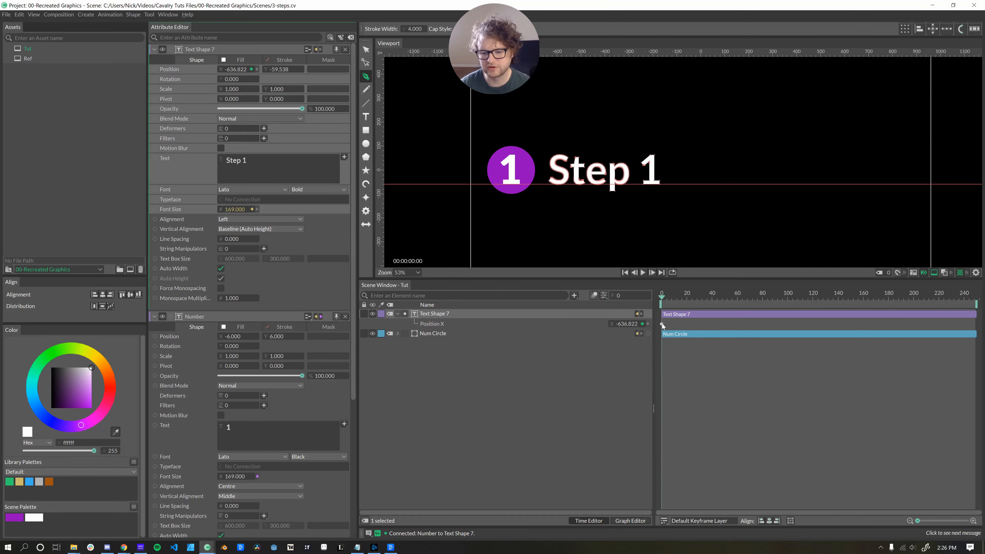
left_click_drag(662, 324, 340, 338)
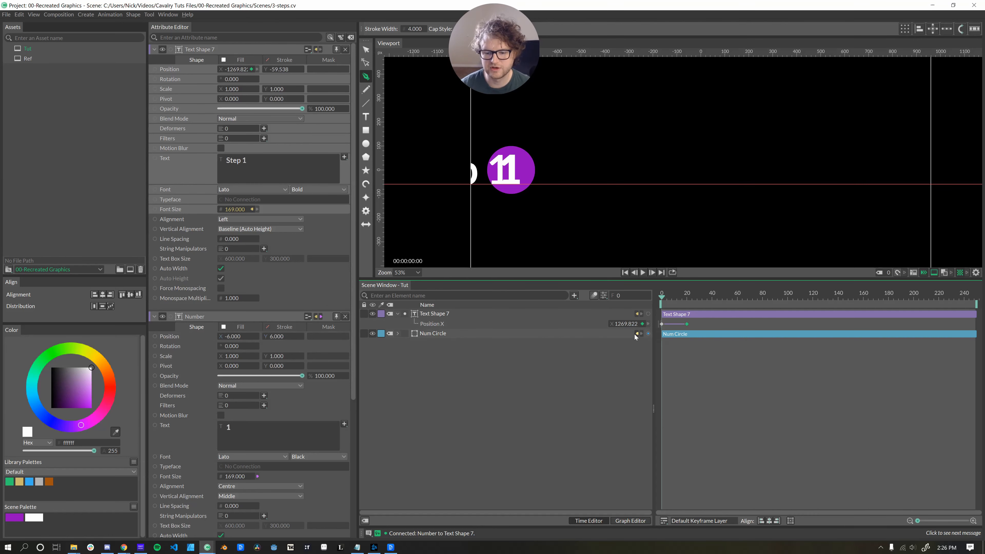
Step: Ease the X position curve into its frame 20 keyframe, stretching the flat incoming handle back to frame 0
left_click(431, 323)
left_click(630, 521)
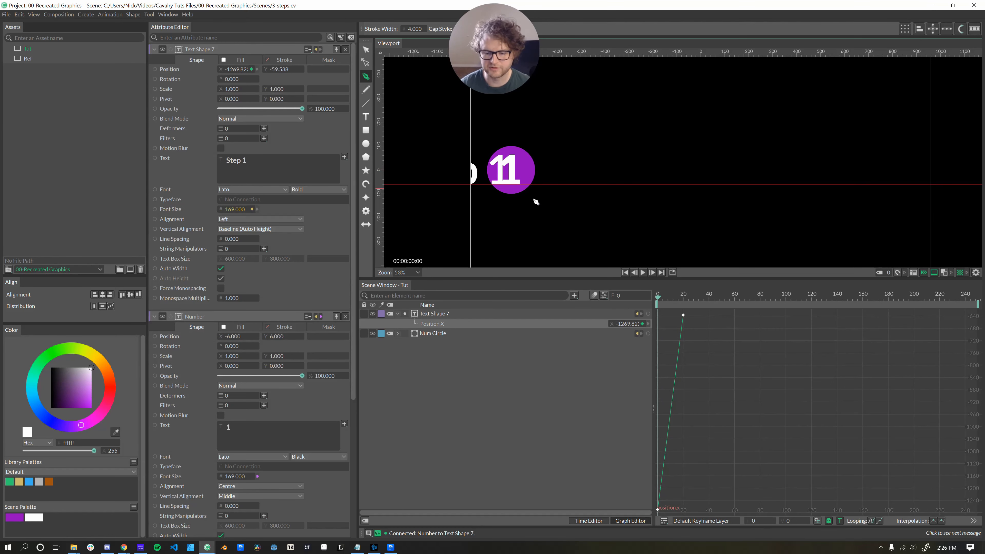
left_click(683, 315)
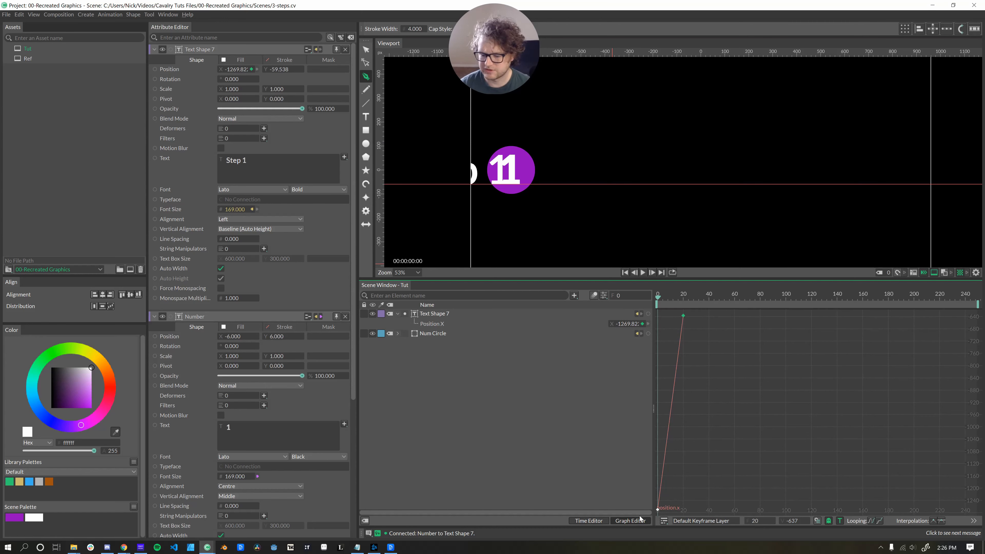
left_click(940, 520)
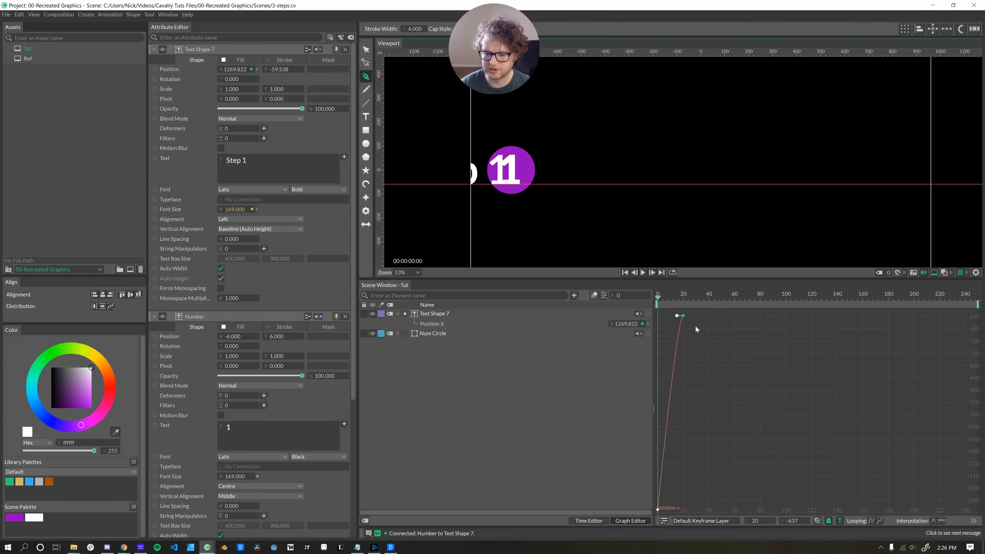
left_click_drag(676, 314, 658, 316)
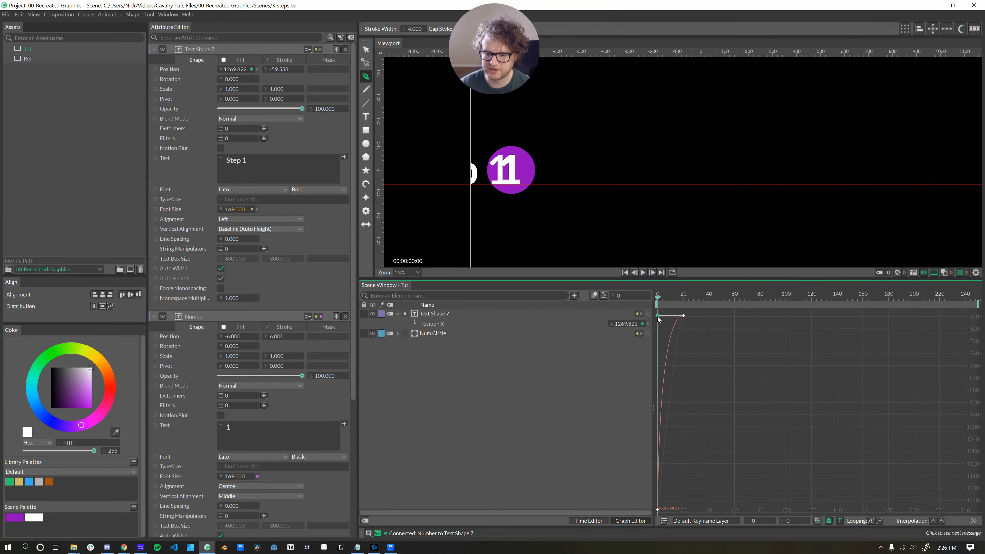
Step: Play back and scrub the "Step 1" text's slide-in from the start
left_click(642, 272)
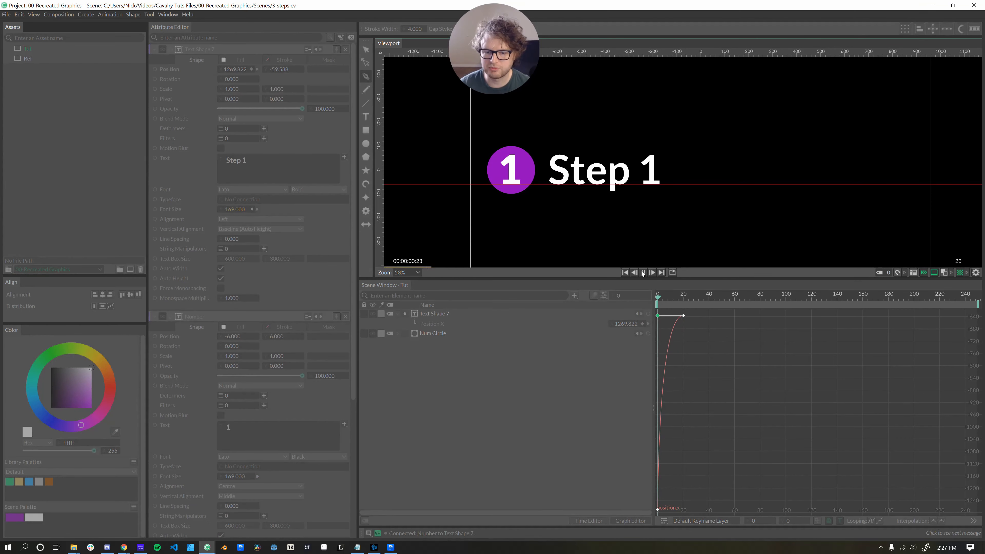
left_click(642, 273)
left_click(643, 272)
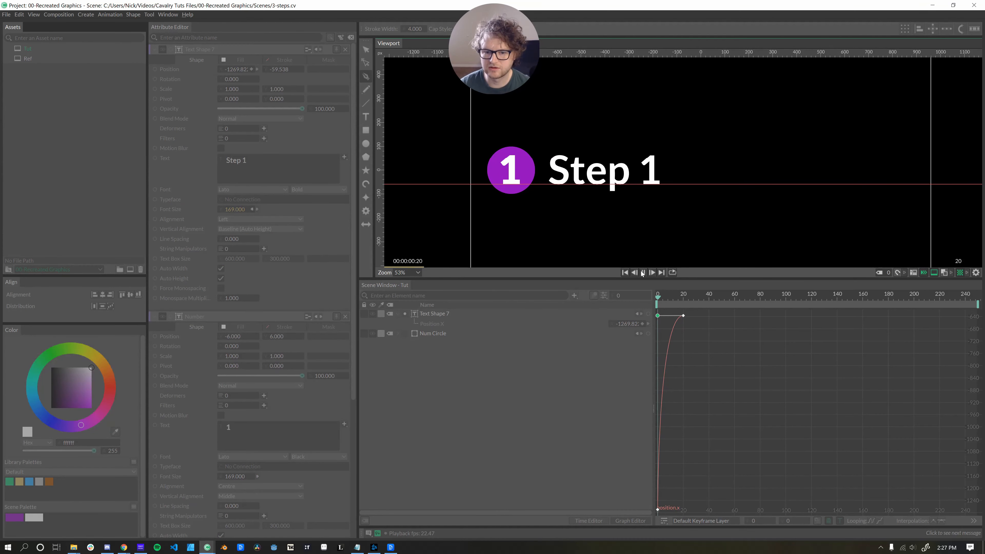
left_click(643, 273)
left_click(643, 273)
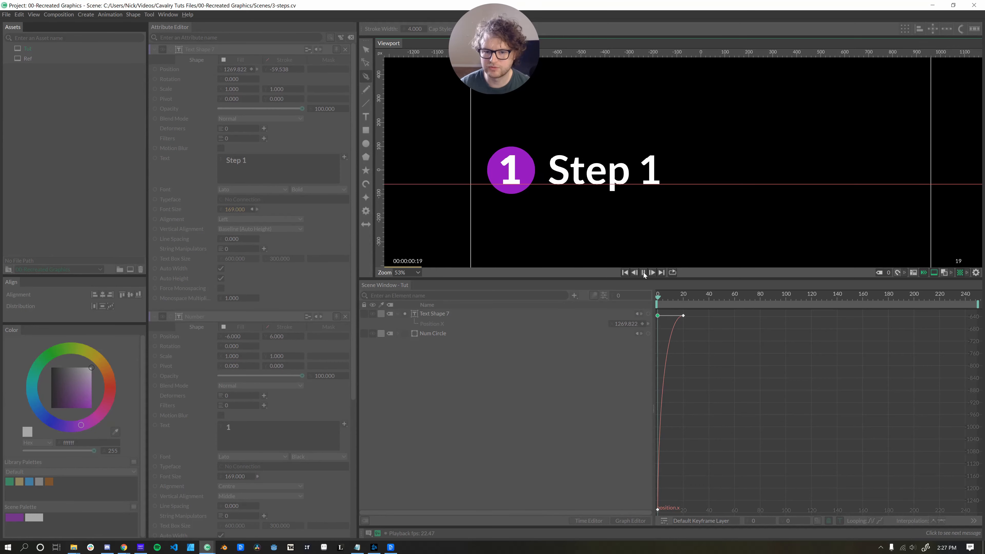
left_click(685, 297)
left_click_drag(685, 297, 686, 297)
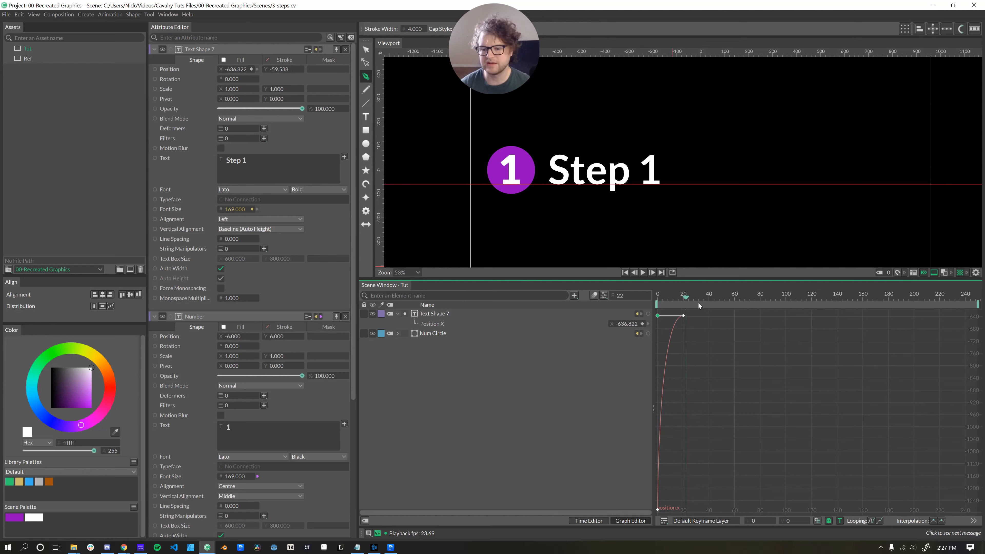
left_click_drag(681, 299, 636, 303)
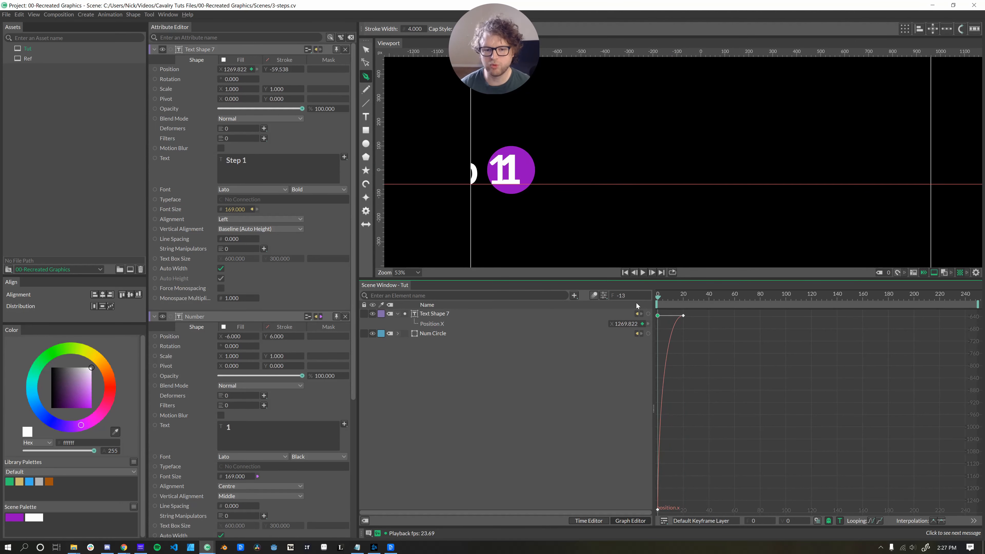
Step: Try the slide-in with longer text by appending "fhfghjghjgh" to "Step 1"
left_click(260, 161)
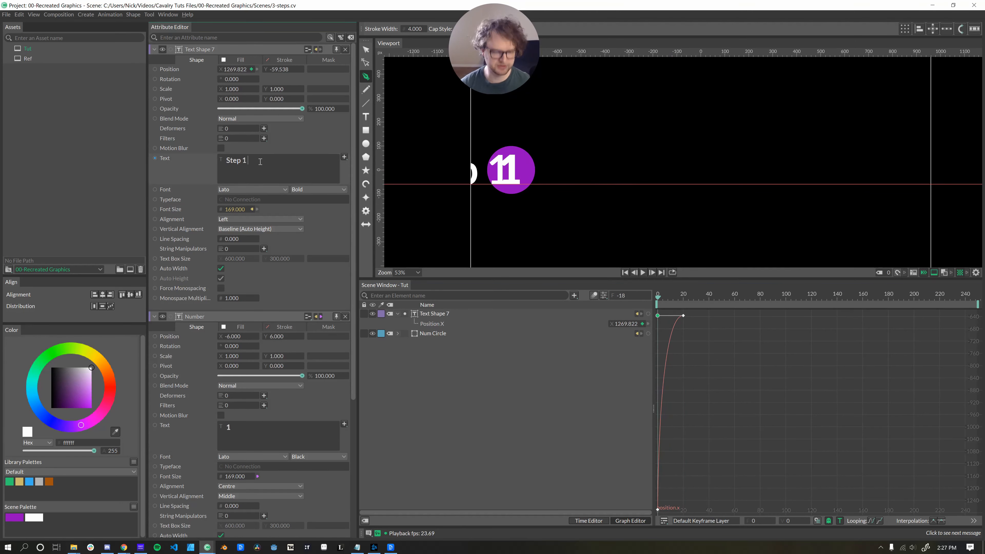
type("fhfghjghjgh")
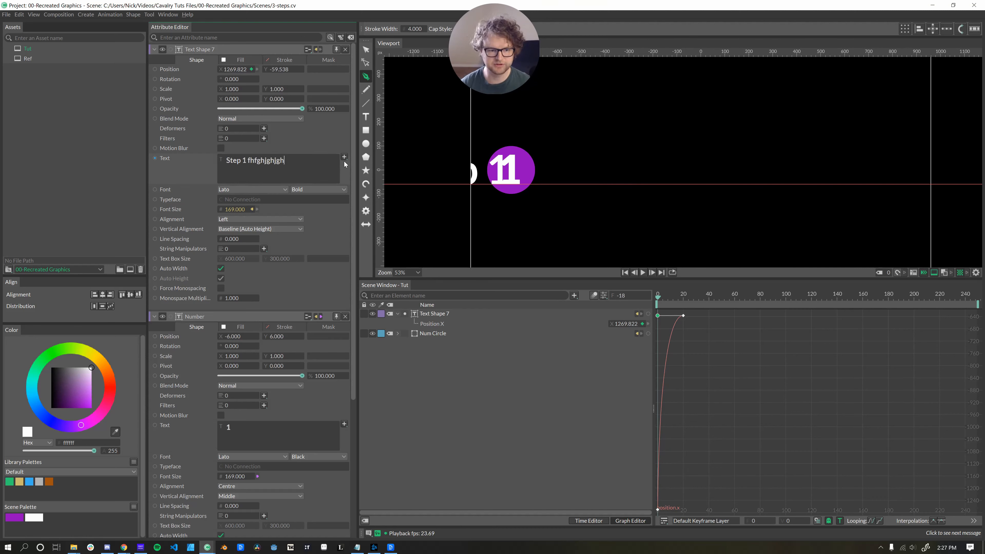
left_click(345, 166)
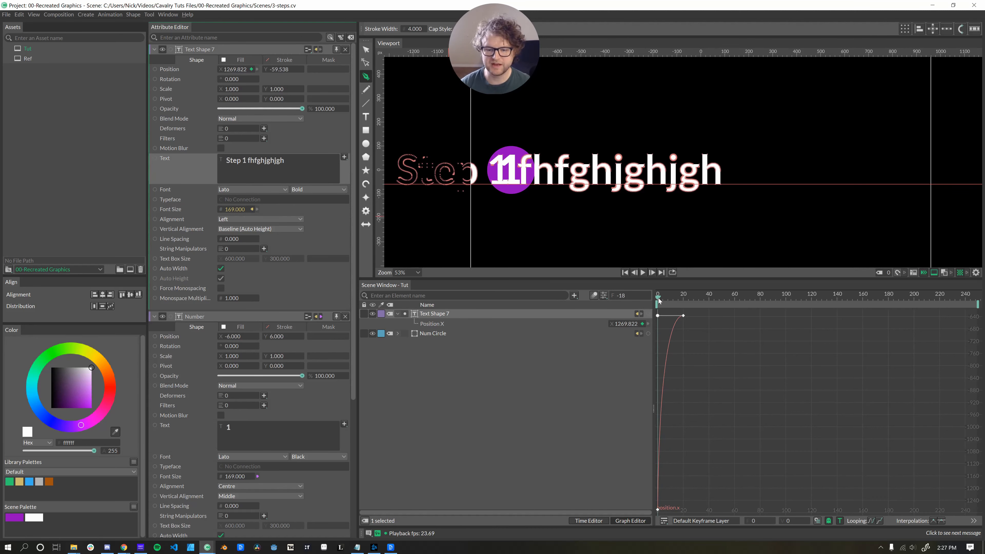
mouse_move(658, 300)
left_mouse_down()
mouse_move(683, 302)
mouse_move(639, 304)
left_mouse_up()
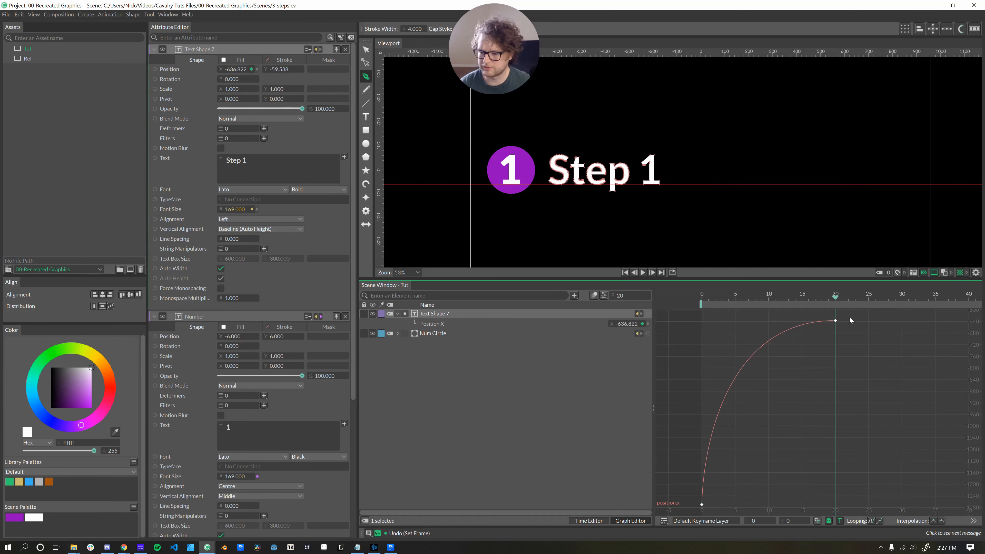
Step: Delete both X position keyframes from the "Step 1" text
left_click_drag(849, 315, 690, 507)
key("Delete")
left_click(452, 331)
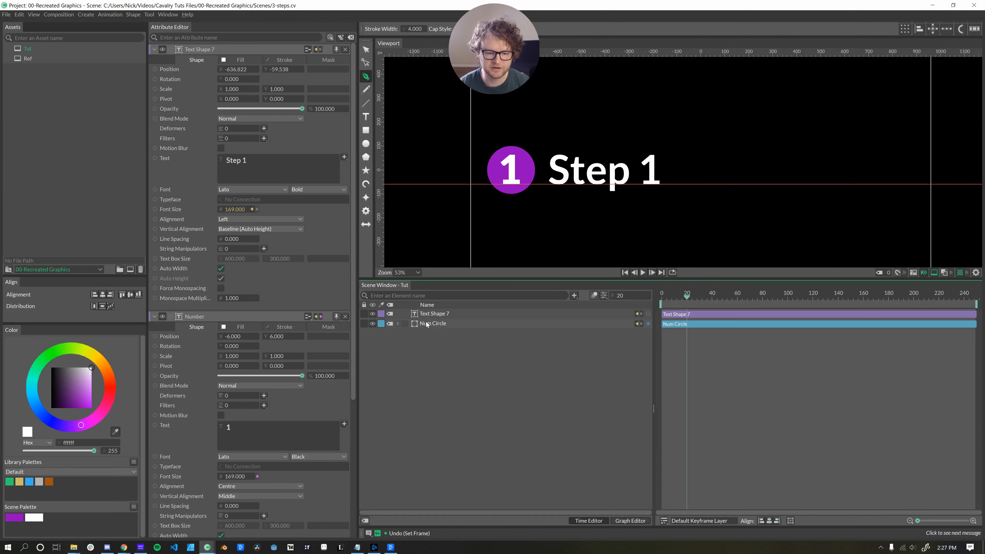
Step: Add an Align deformer to the "Step 1" text
left_click(417, 314)
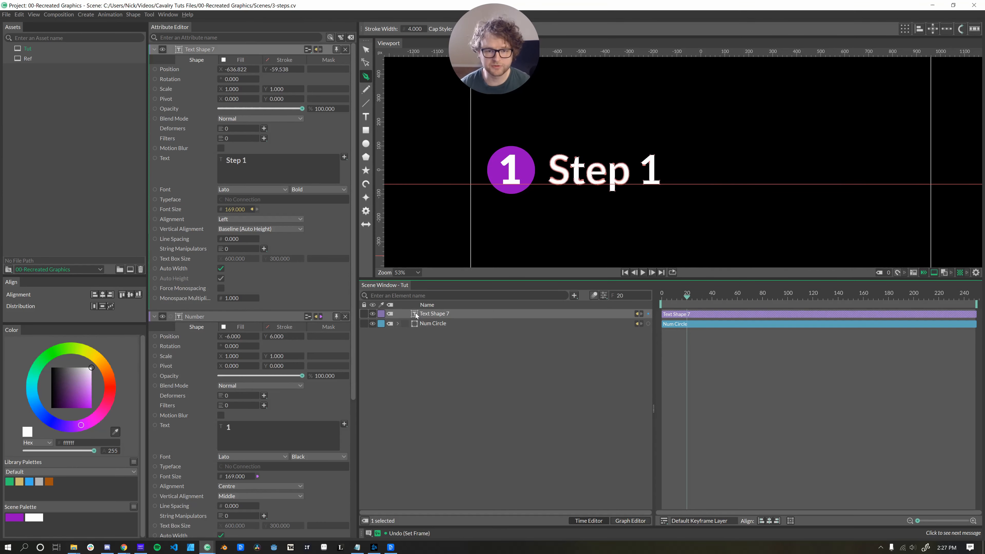
left_click(263, 128)
left_click(282, 40)
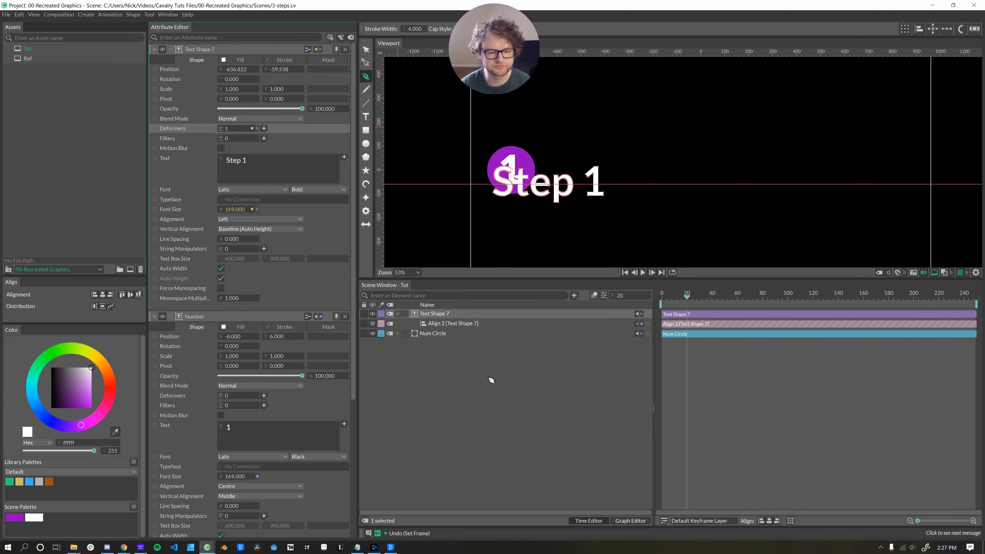
Step: Set the Align deformer's X to 1.000 and Y to 0.630, seating the text's baseline on the guide
left_click(422, 325)
left_click_drag(260, 79, 287, 101)
scroll(651, 191, "up", 5)
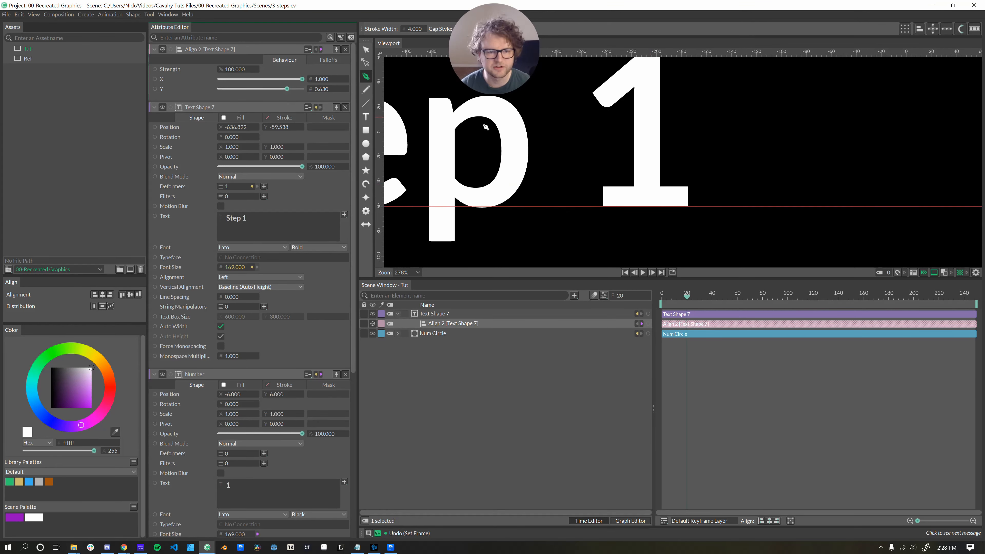
scroll(643, 172, "down", 6)
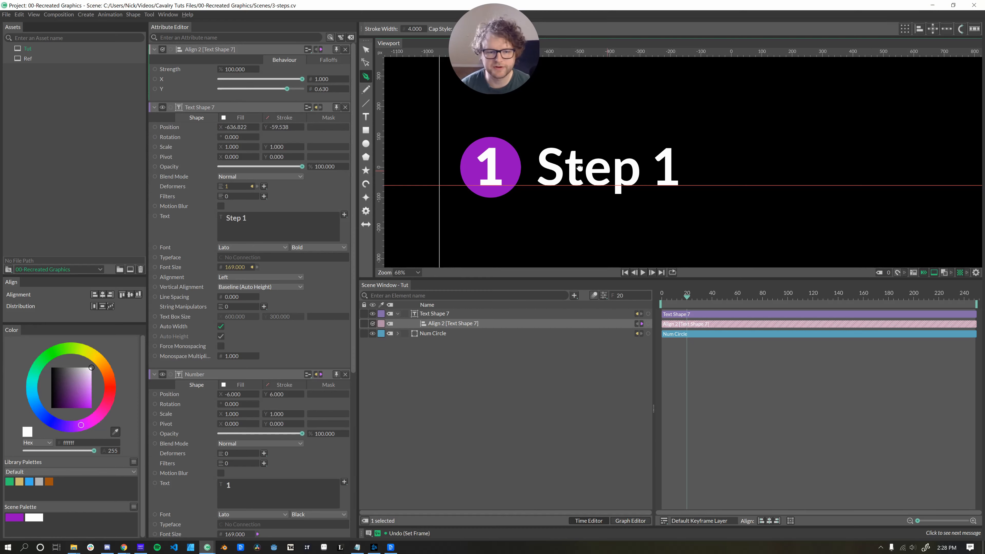
left_click_drag(302, 79, 364, 89)
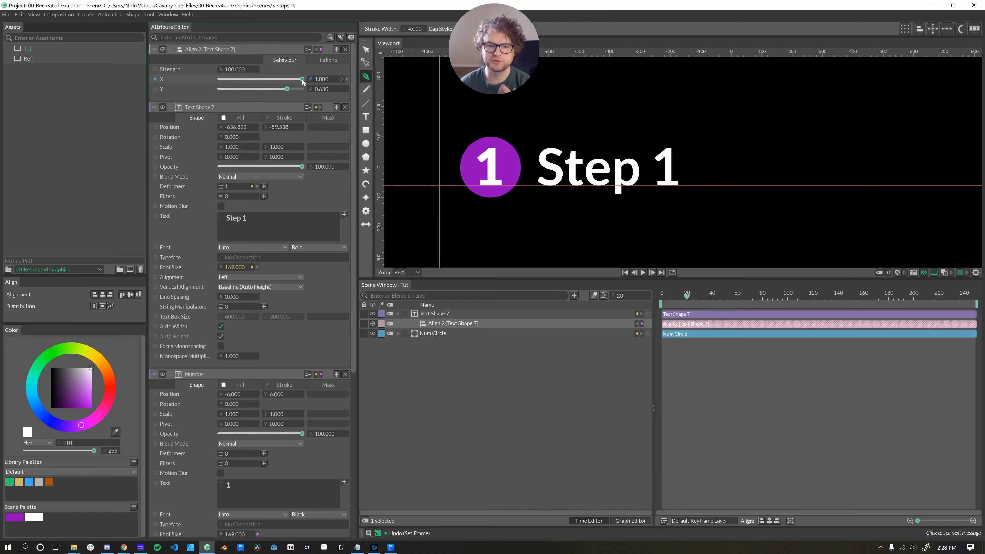
left_click_drag(303, 80, 355, 86)
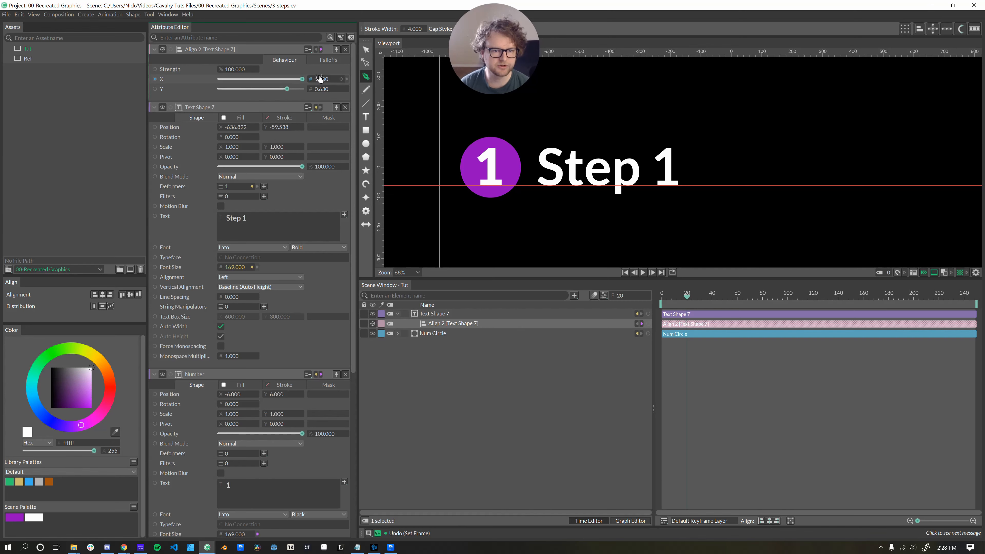
Step: Keyframe the Align deformer's X at 1.000 on frame 20 and -1.000 on frame 0
left_click(341, 79)
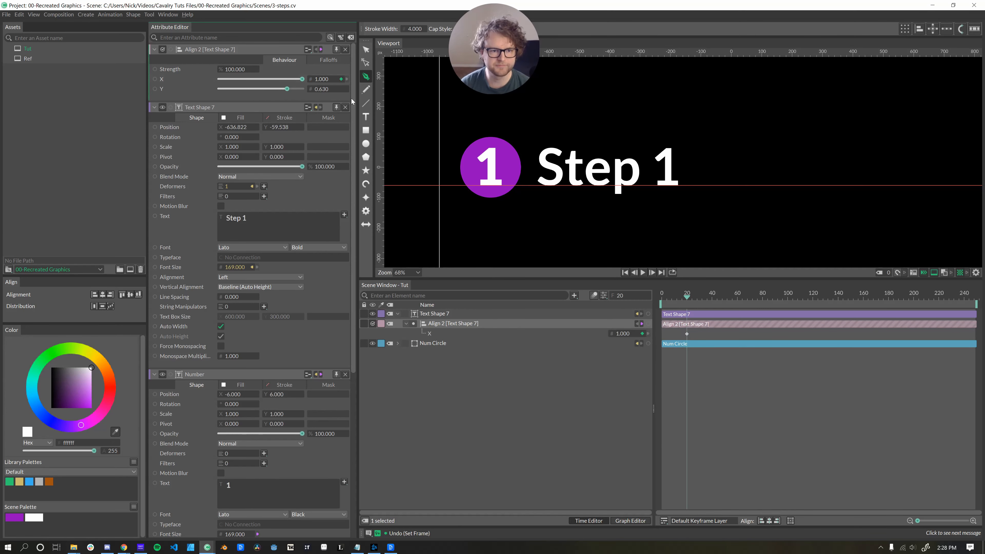
left_click(653, 298)
left_click_drag(304, 80, 194, 89)
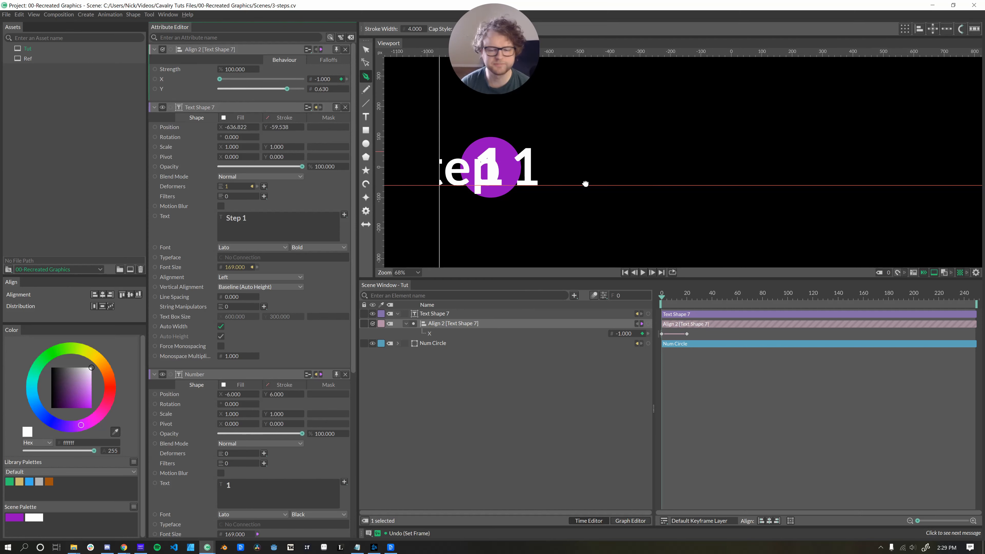
Step: Ease the Align deformer's X curve into its frame 20 keyframe by stretching the handle back to frame 0, and preview the motion
left_click_drag(662, 297, 686, 299)
left_click(438, 336)
left_click(630, 521)
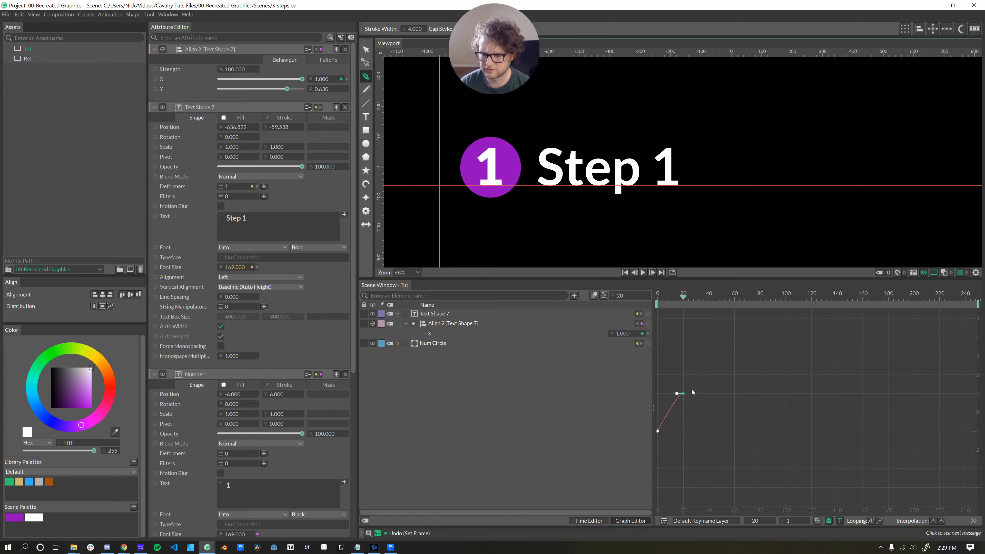
left_click(679, 394)
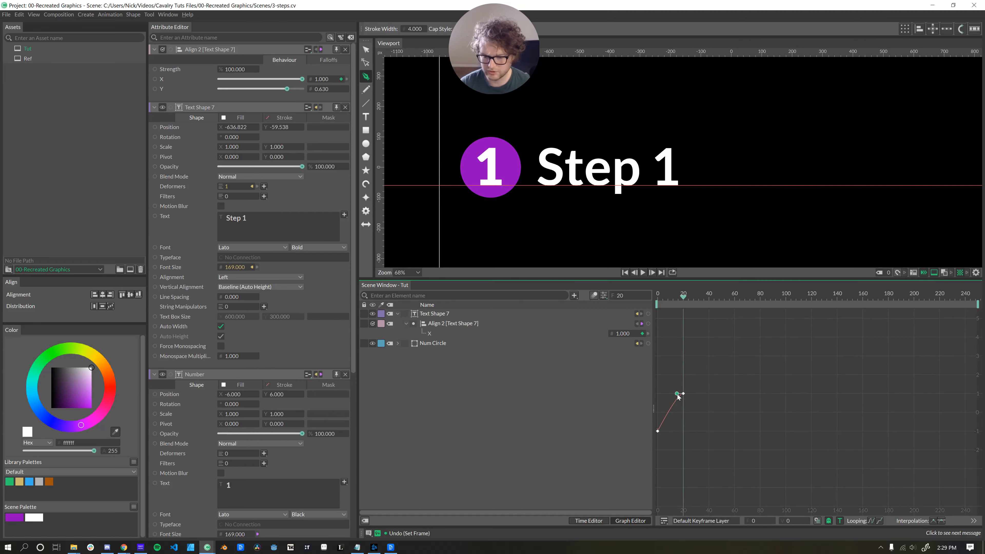
left_click_drag(677, 394, 657, 393)
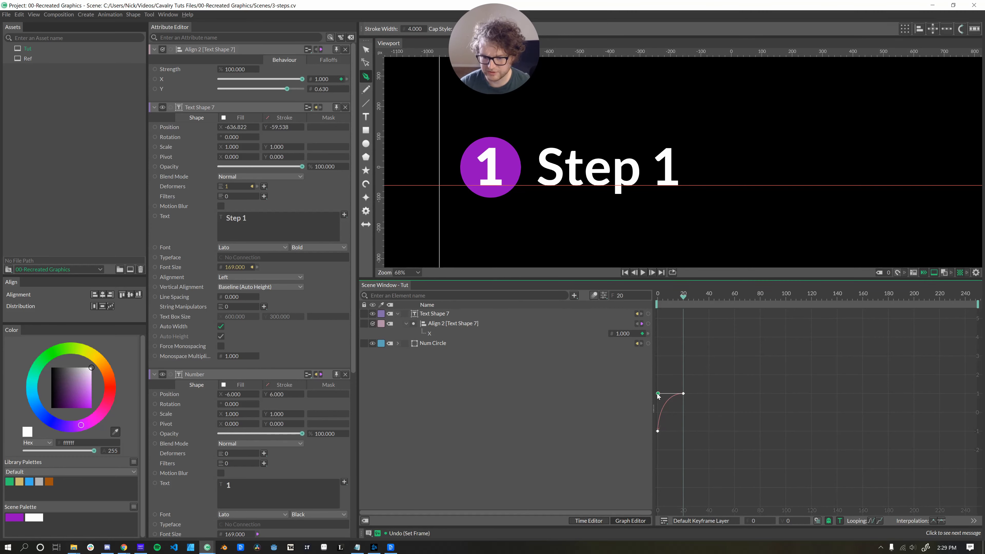
left_click(625, 272)
left_click(643, 272)
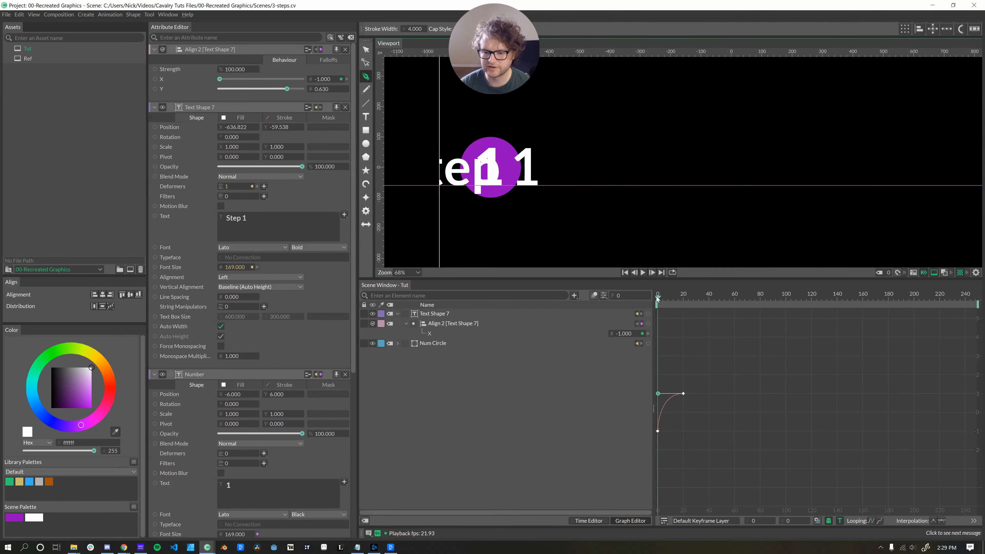
left_click_drag(657, 298, 651, 296)
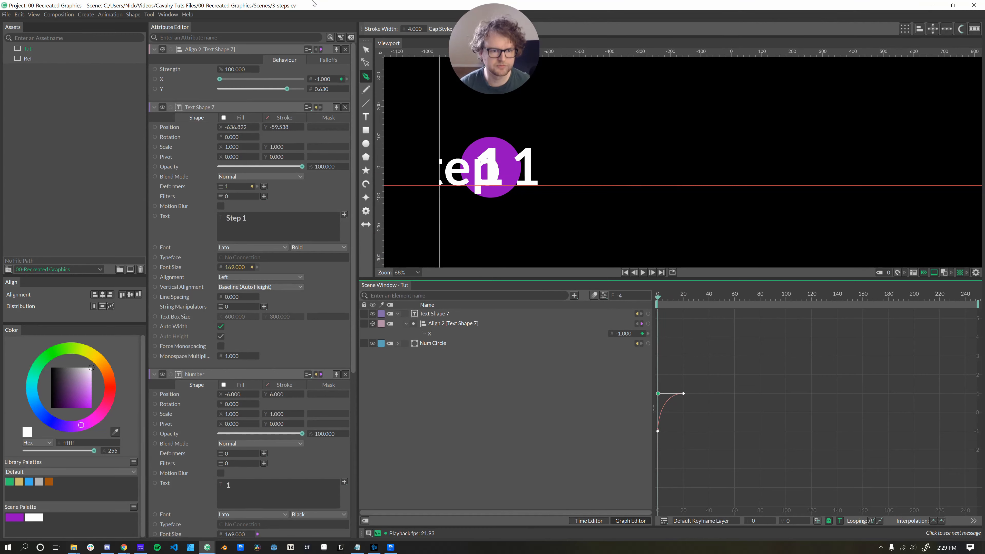
Step: Draw a rectangle about 1848 by 580 from the circle's centre past the composition's far edge and rename it MATTE
scroll(496, 171, "down", 4)
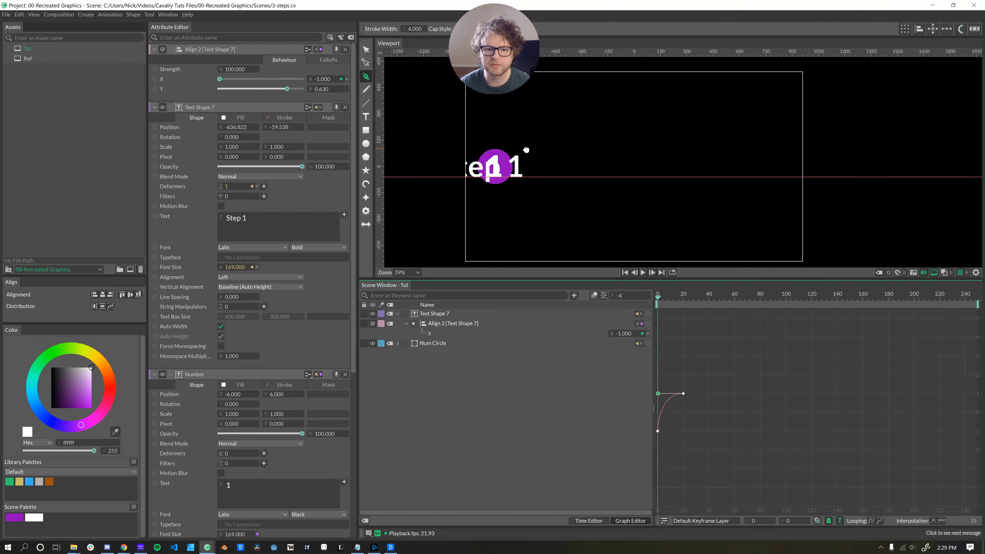
mouse_move(526, 150)
left_mouse_down()
mouse_move(503, 151)
mouse_move(511, 149)
left_mouse_up()
key("r")
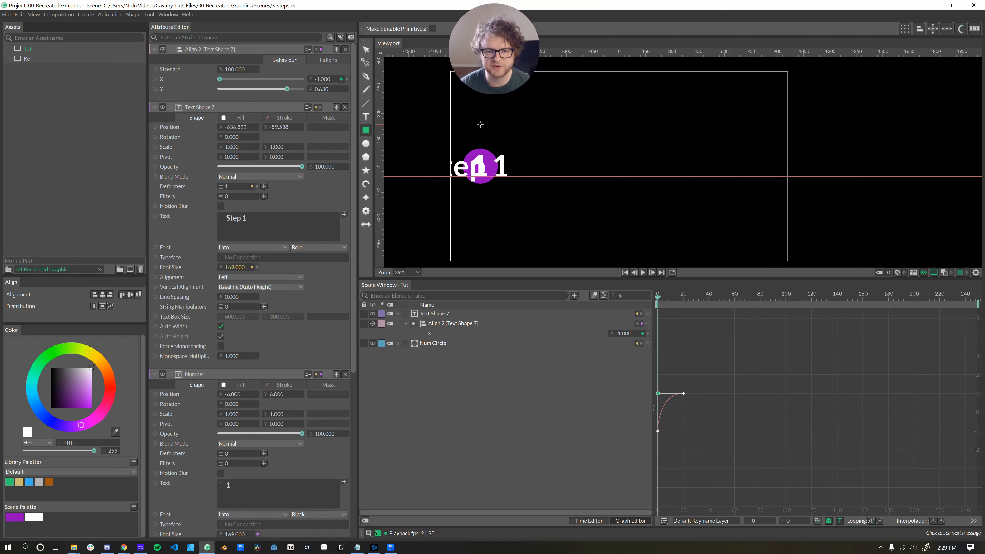
left_click_drag(478, 115, 803, 216)
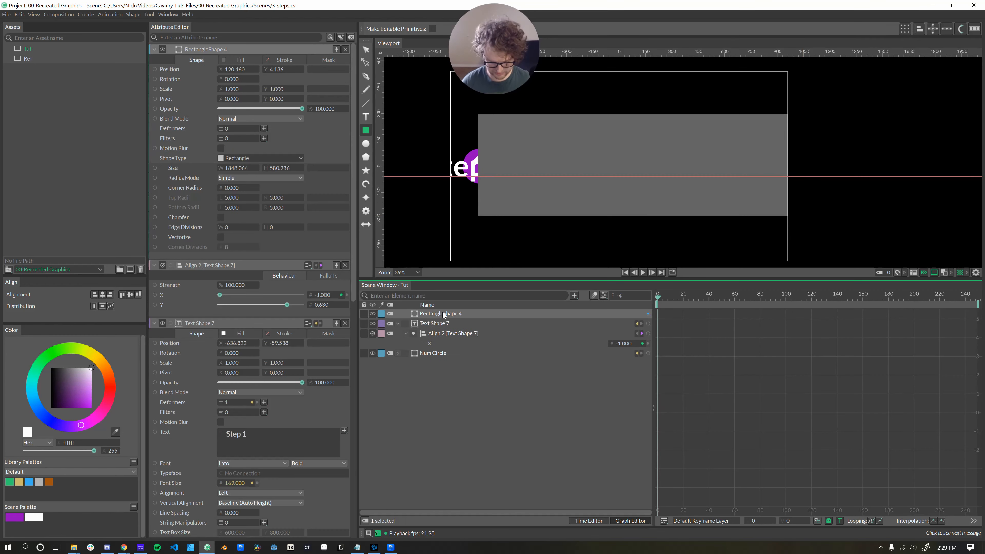
double_click(443, 312)
type("MATTE")
key("Return")
Step: Connect MATTE to the "Step 1" text as a new mask, and check the matte's coverage by briefly showing it
left_click(648, 315)
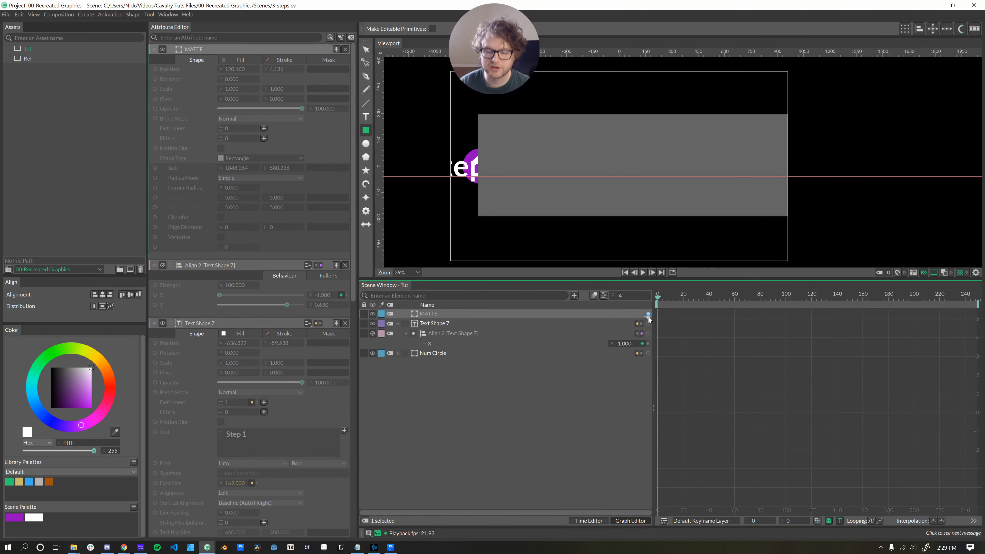
left_click_drag(649, 318, 433, 324)
mouse_move(504, 329)
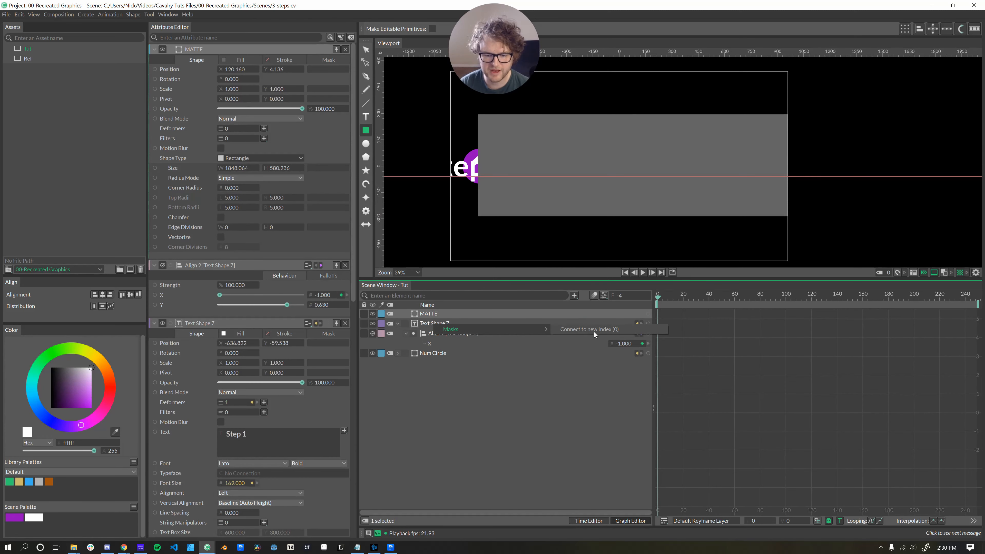
left_click(593, 329)
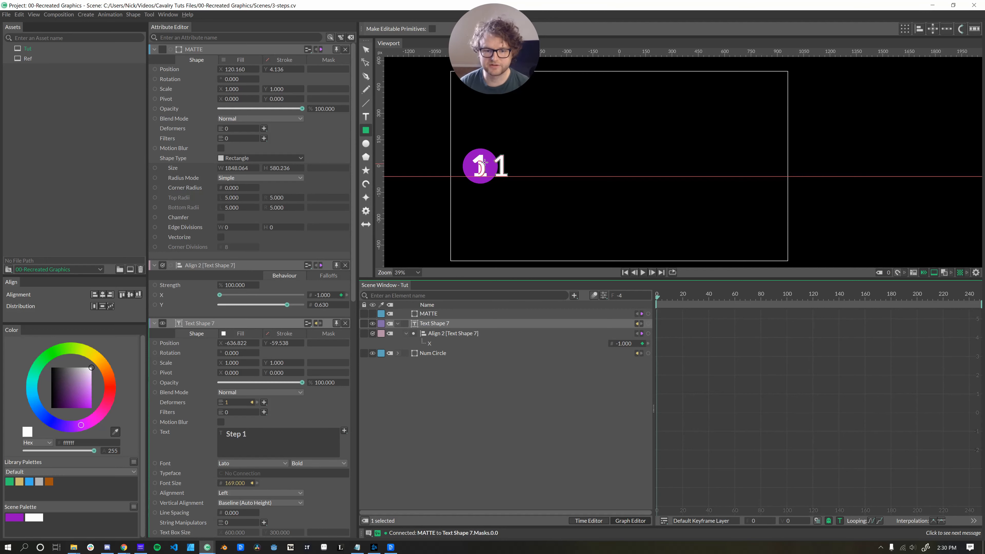
left_click(373, 314)
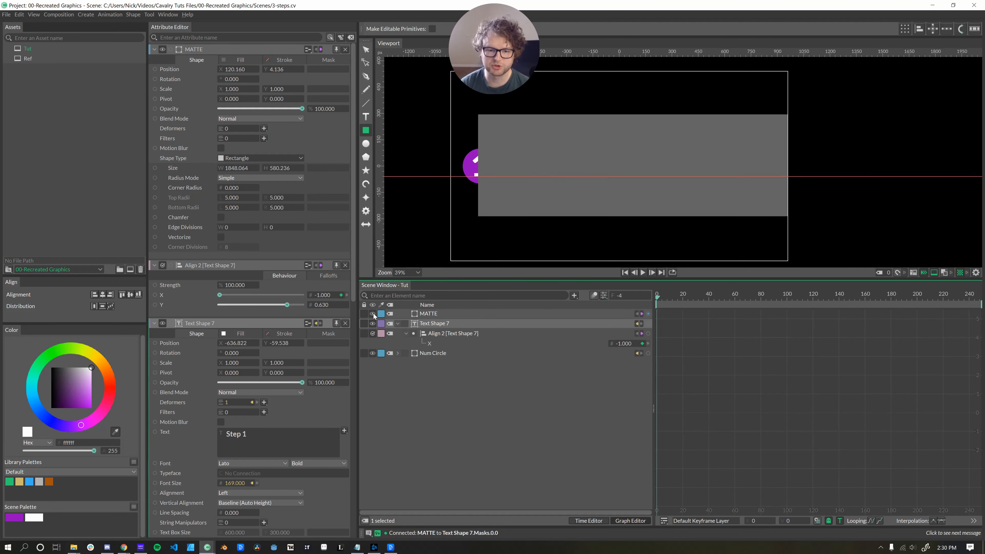
left_click(373, 315)
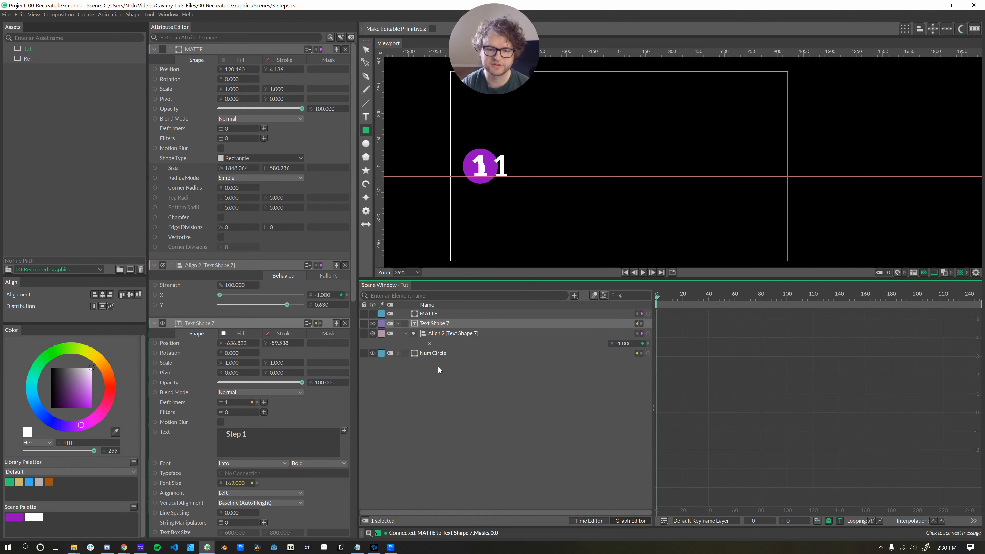
Step: Rename the "Step 1" text layer as Step Text
left_click(438, 333)
left_click(430, 323)
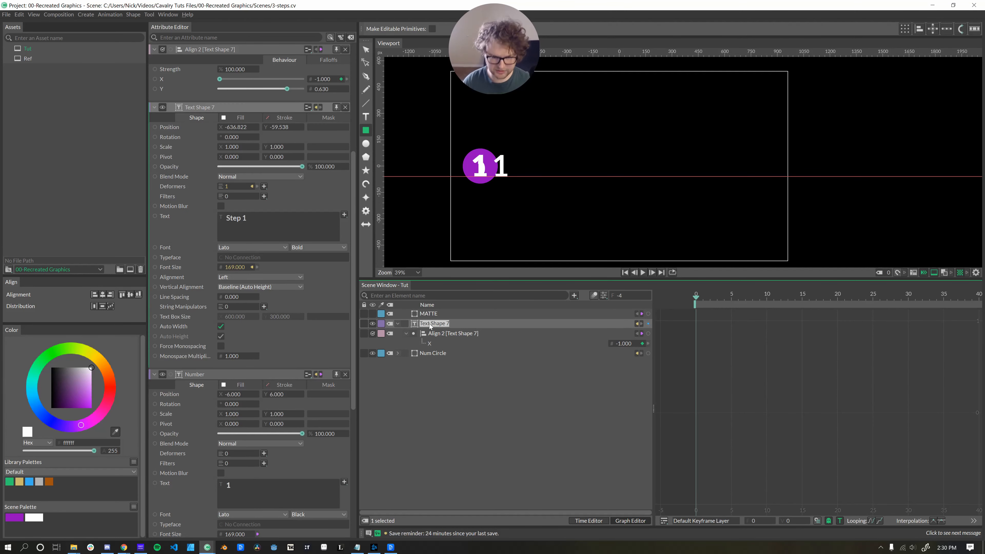
type("Step Text")
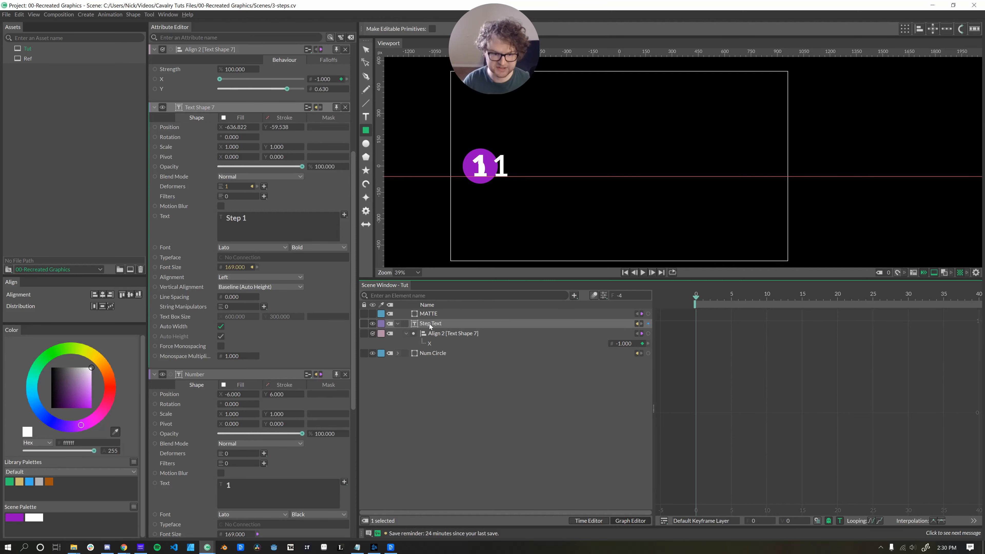
key("Return")
Step: Keyframe Step Text's X position at -791.822 on frame 0 and -636.822 on frame 20, and preview the slide
left_click(423, 336)
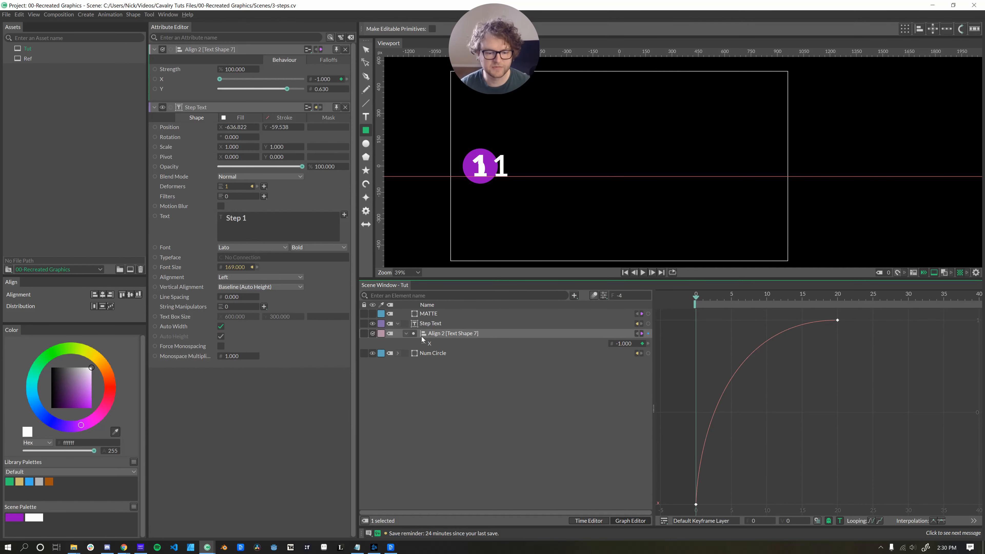
key("Tab")
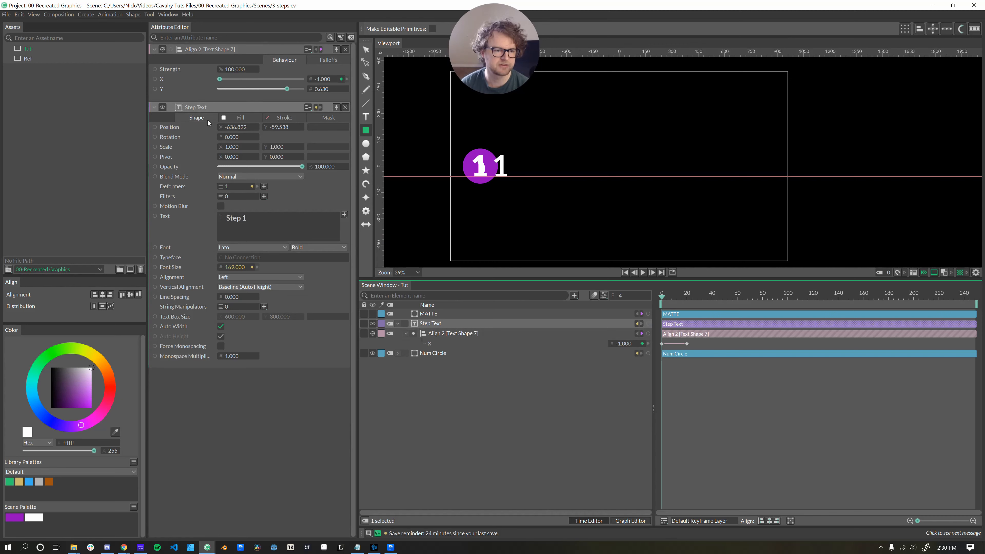
left_click(251, 127)
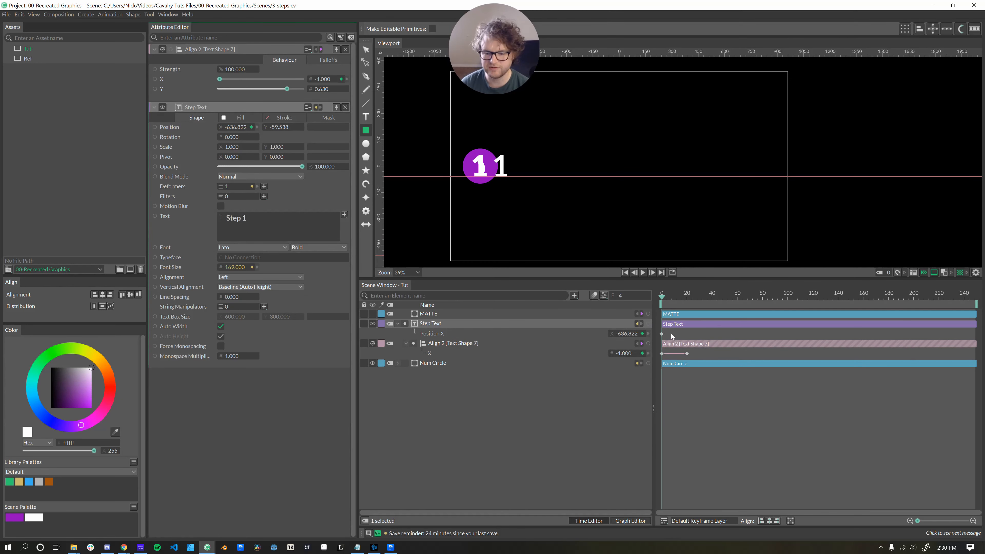
left_click_drag(627, 333, 556, 338)
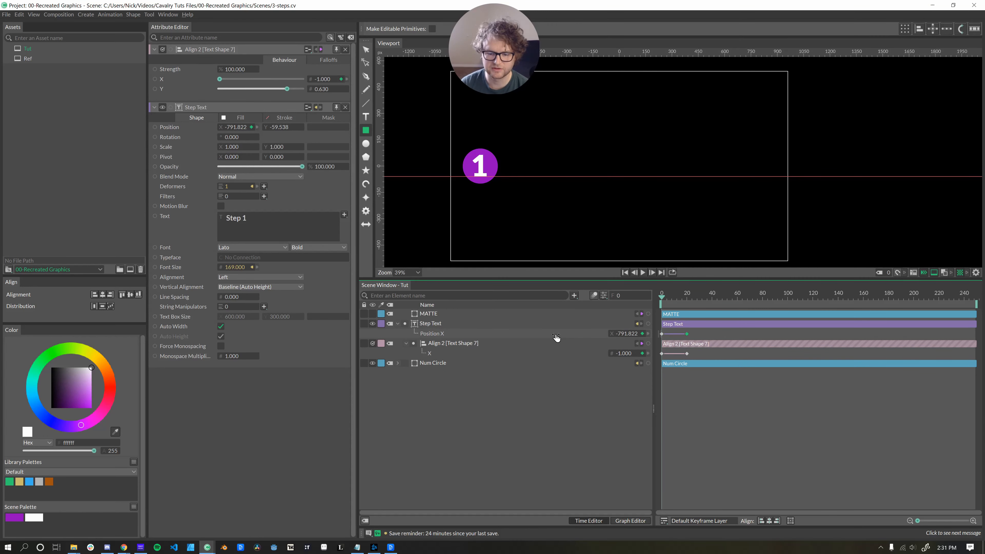
left_click(642, 272)
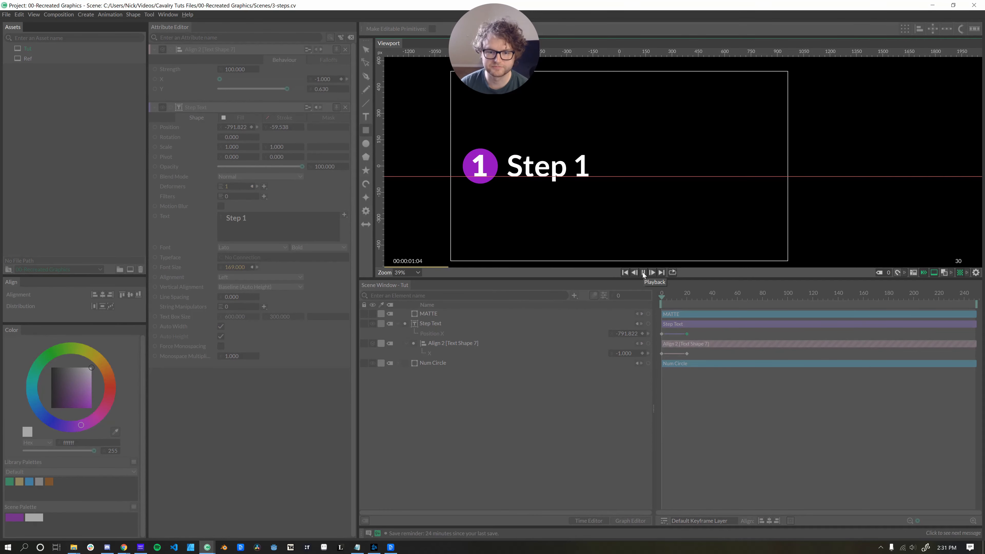
left_click(642, 273)
left_click(642, 273)
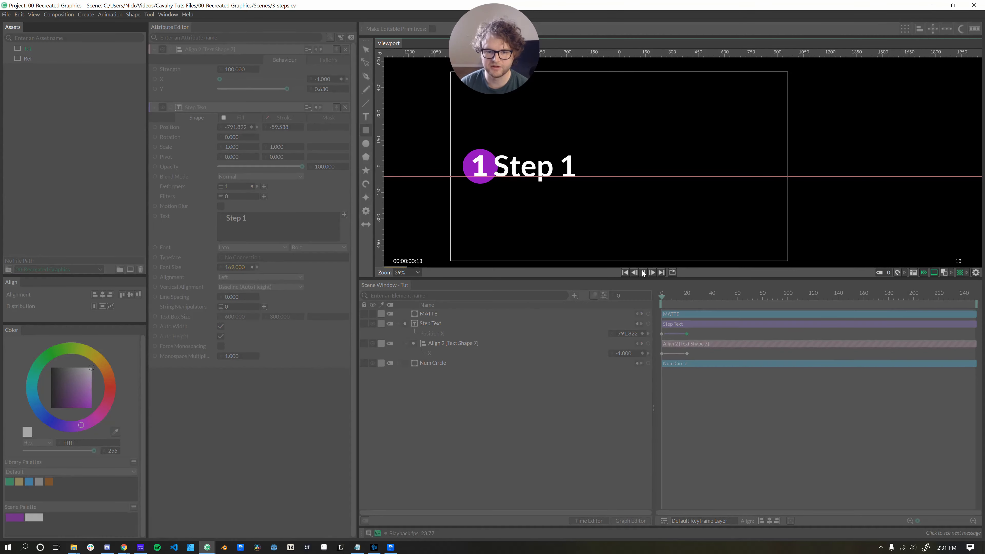
left_click(643, 272)
Step: Ease Step Text's X position curve into frame 20, stretching its handle back to frame 0, and preview the animation
left_click(687, 298)
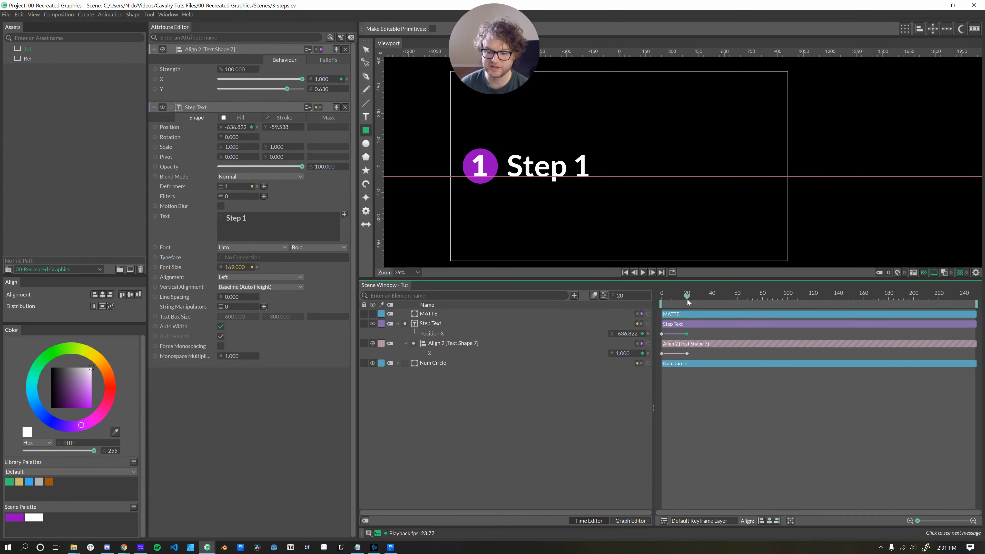
left_click(446, 334)
left_click(641, 522)
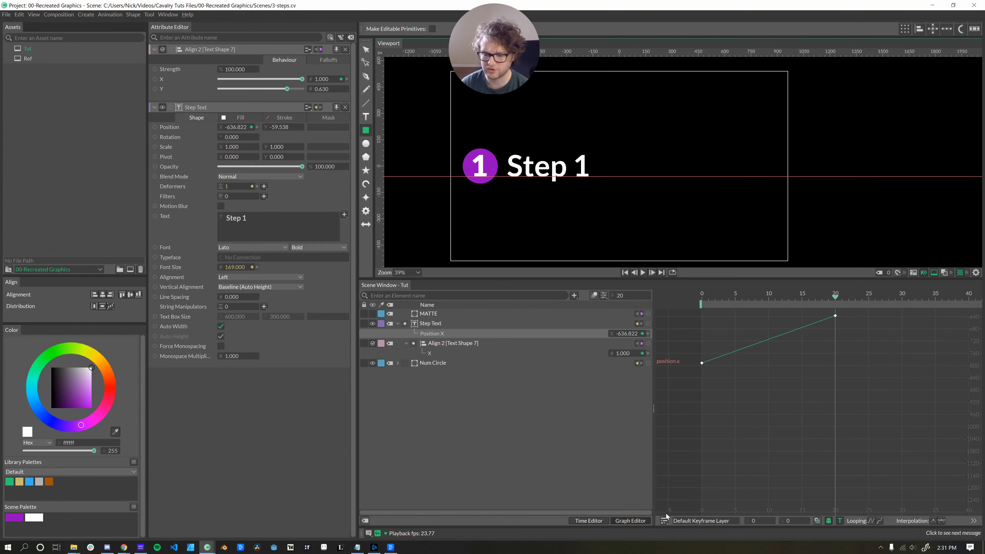
left_click(943, 520)
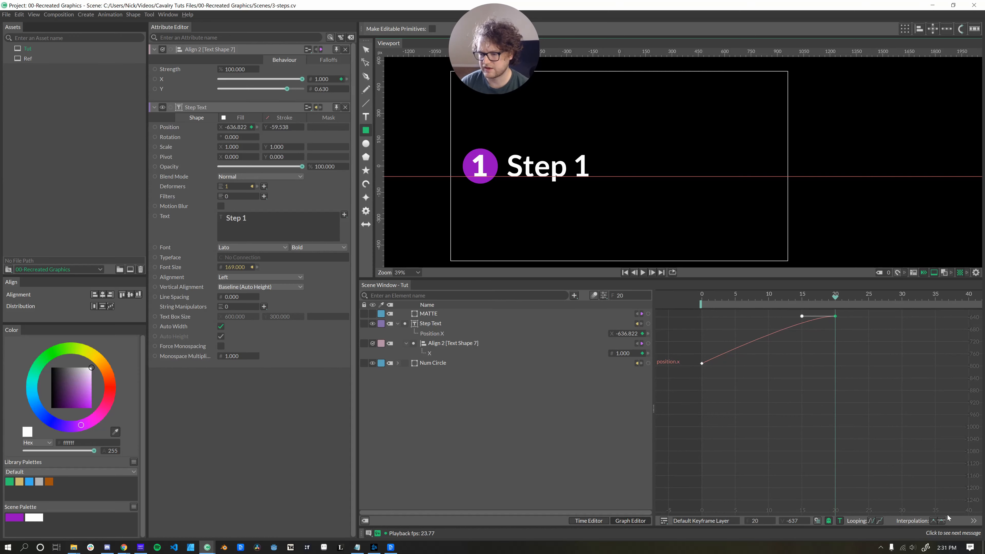
left_click_drag(801, 317, 700, 318)
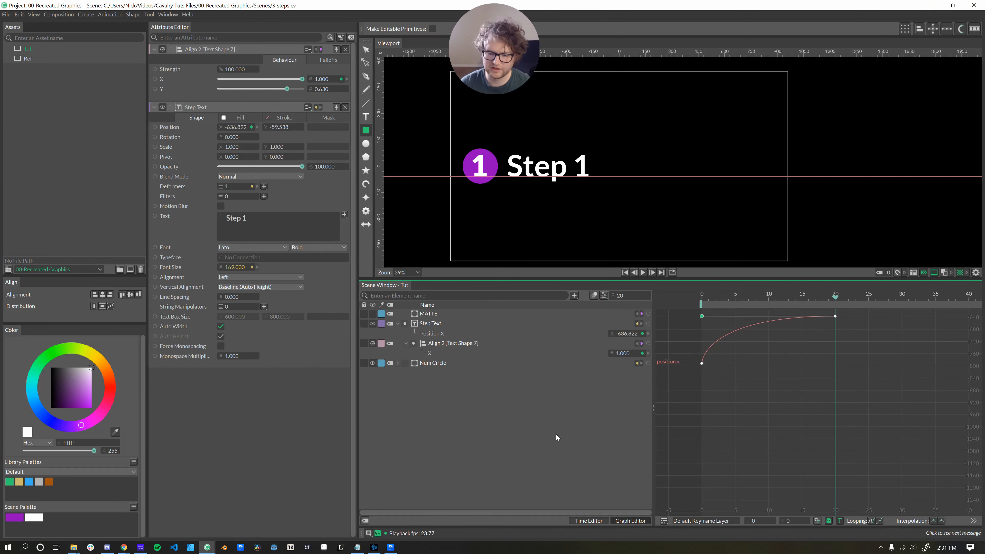
left_click(625, 273)
left_click(642, 273)
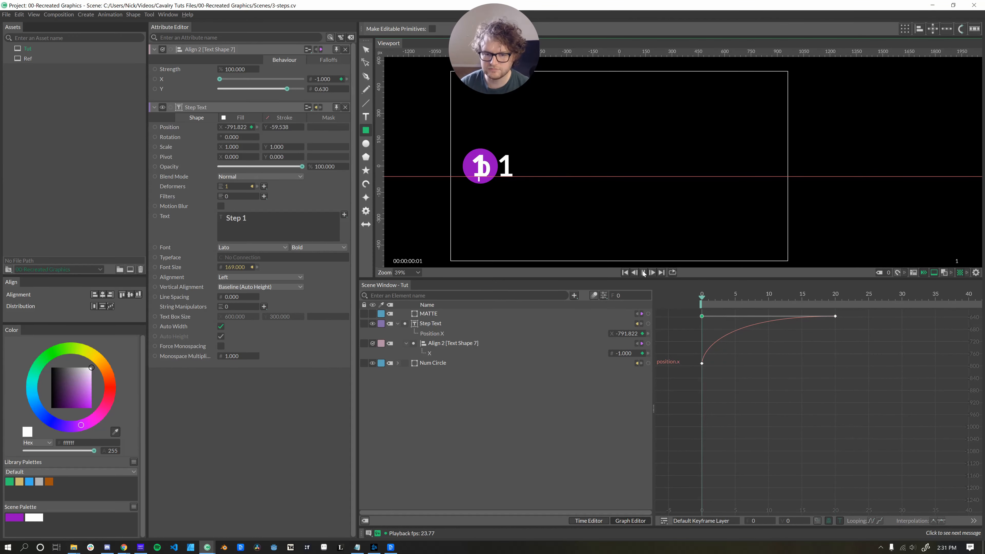
left_click(643, 273)
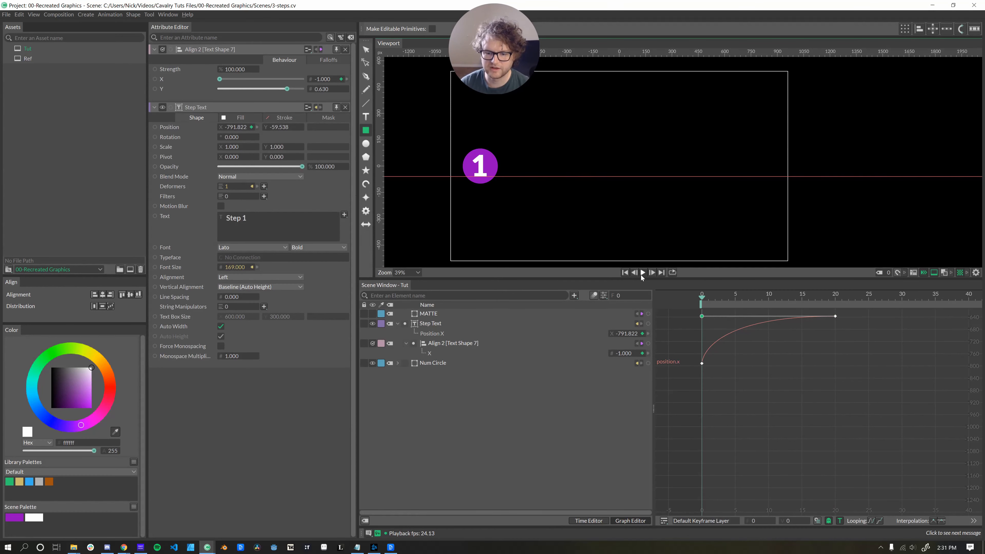
left_click(643, 273)
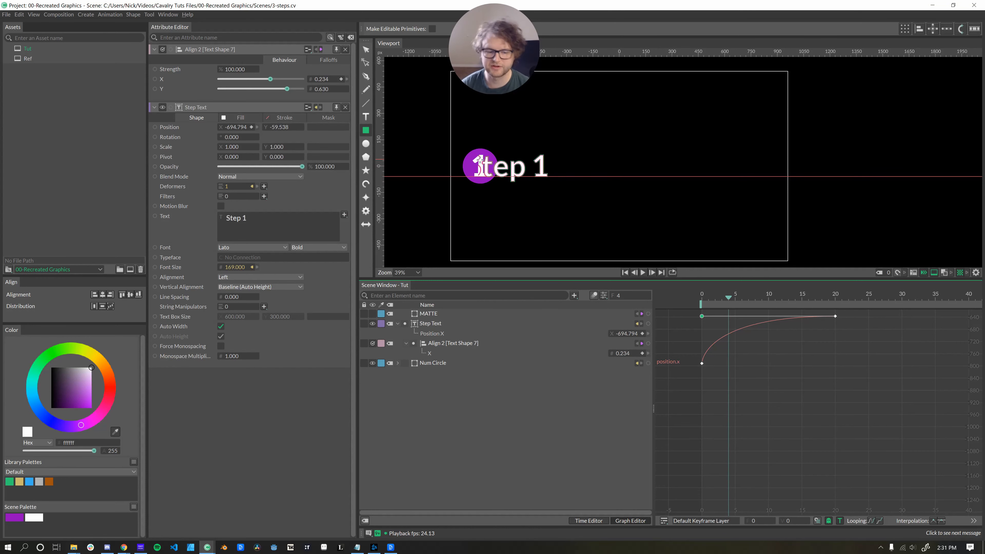
Step: Move Step Text below Num Circle in the layer order and play the reveal from the first frame
left_click(397, 323)
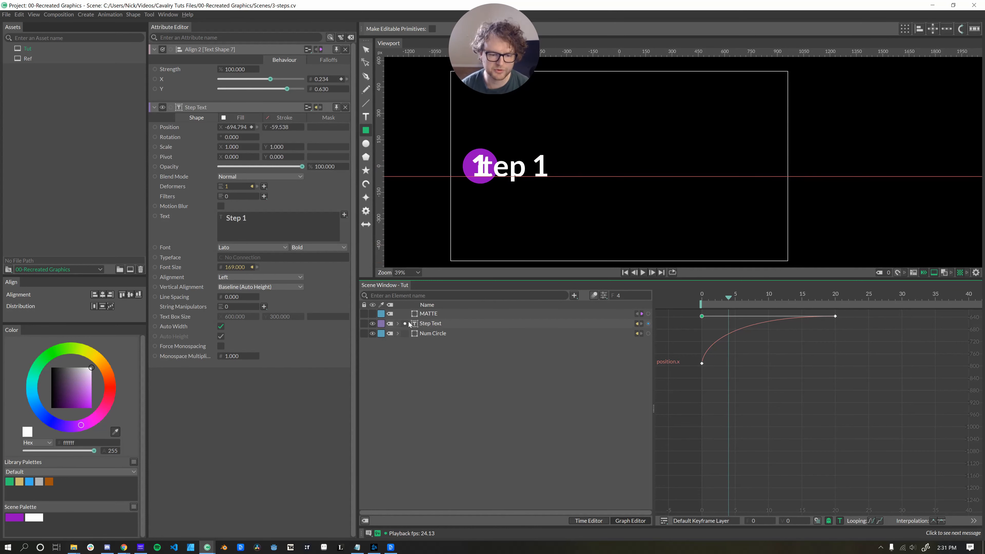
left_click_drag(404, 323, 421, 345)
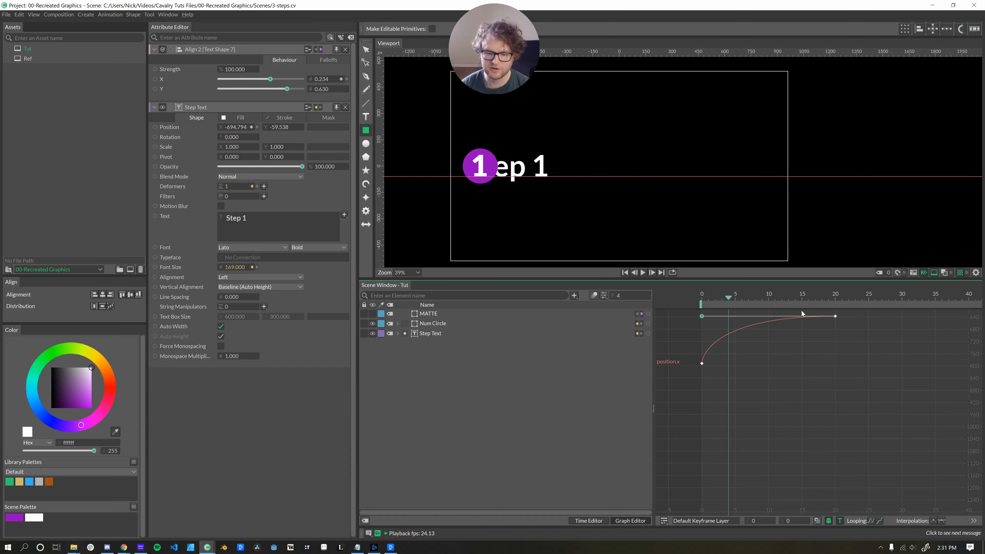
left_click(624, 273)
left_click(642, 272)
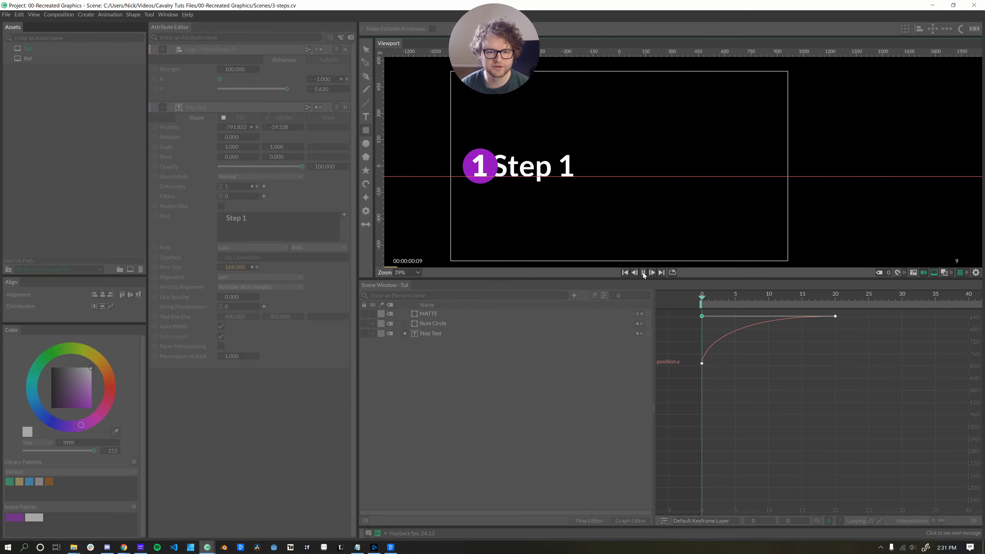
key("Left")
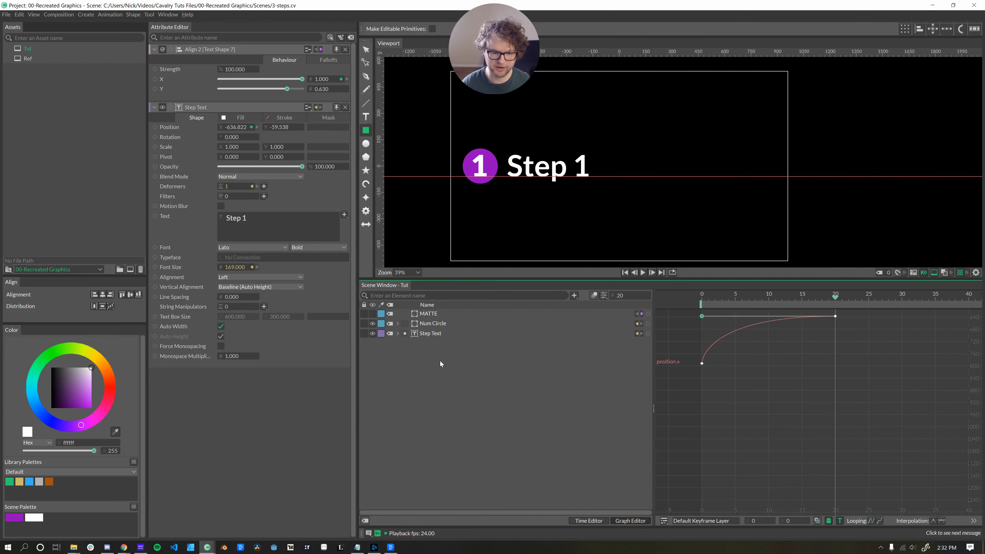
Step: Add two Text Arrays to the scene and rename the uppermost one Num Array
key("ctrl+period")
key("Down")
key("Return")
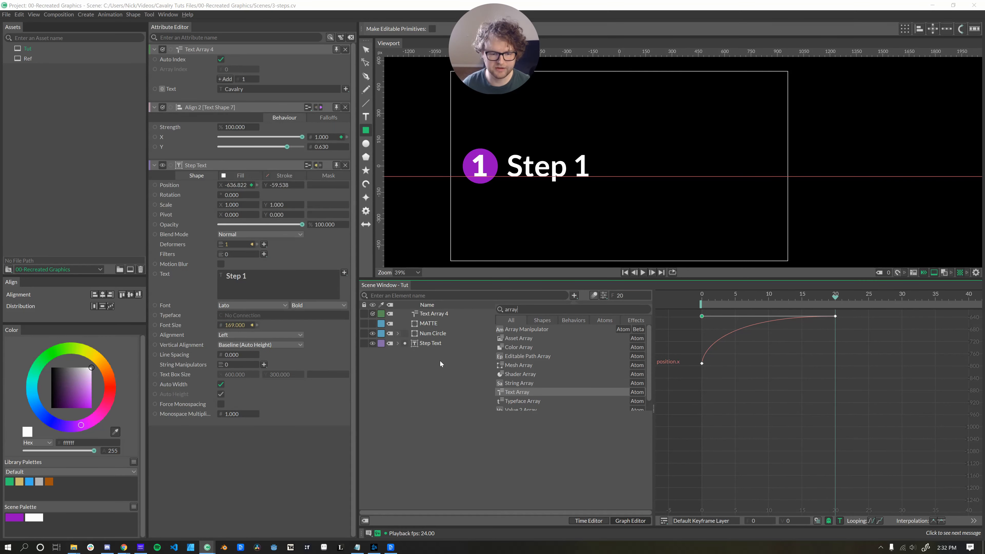
key("Return")
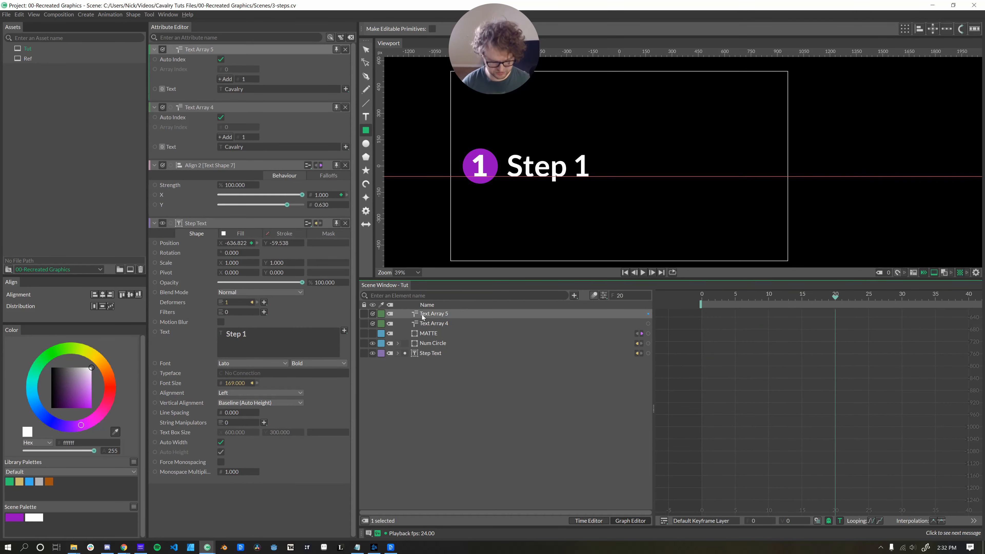
double_click(422, 316)
type("Num Array")
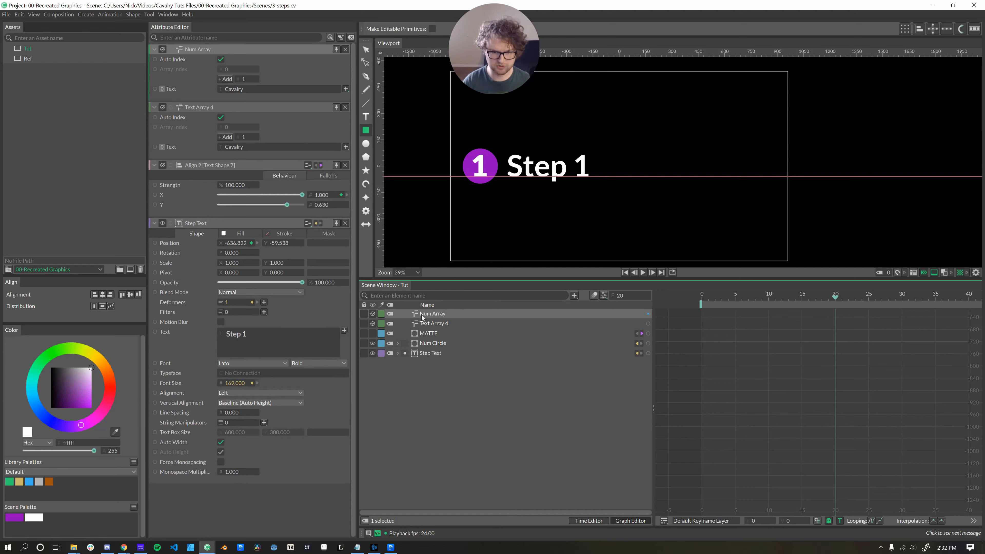
Step: Rename the other Text Array Step Array and extend both Step Array and Num Array to three text entries each
left_click(426, 324)
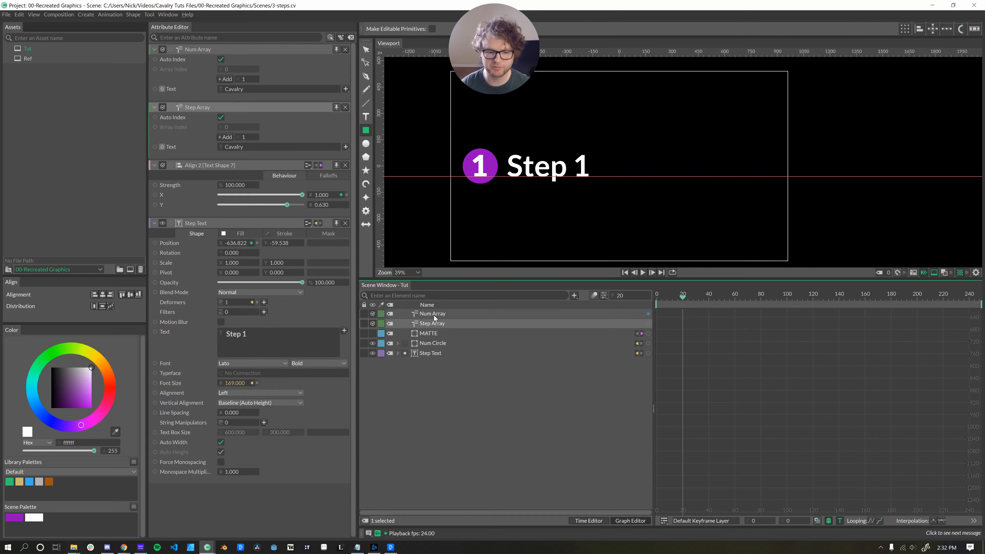
left_click(415, 313)
left_click(414, 322, "ctrl")
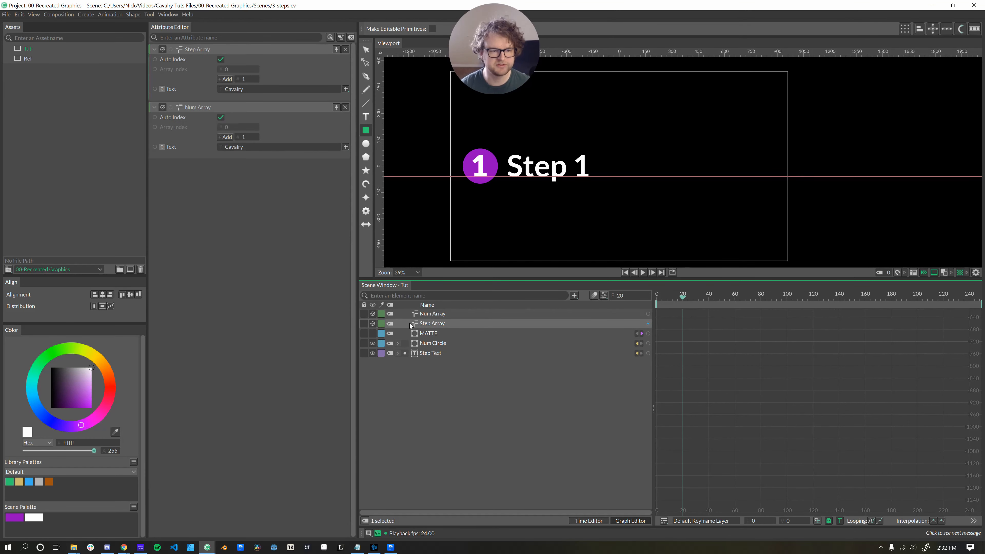
left_click(225, 79)
left_click(225, 79)
left_click(225, 157)
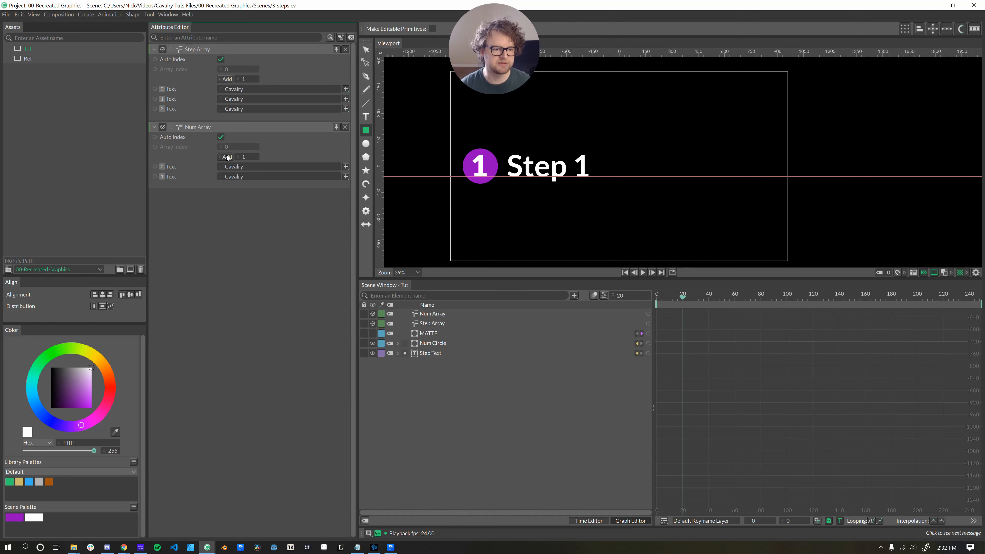
left_click(225, 156)
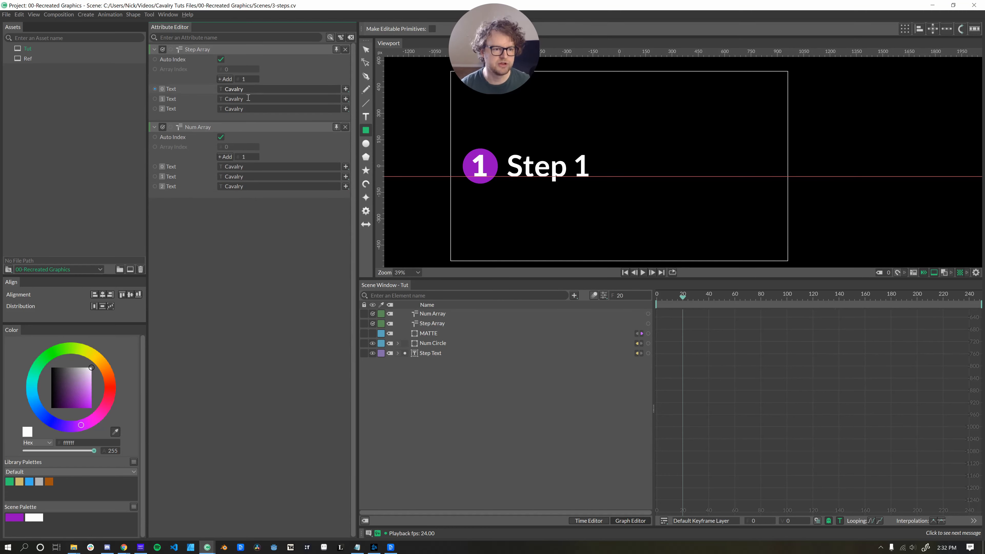
Step: Fill Num Array's entries with 1, 2 and 3, and Step Array's entries with Subscribe, Like and Comment
double_click(244, 167)
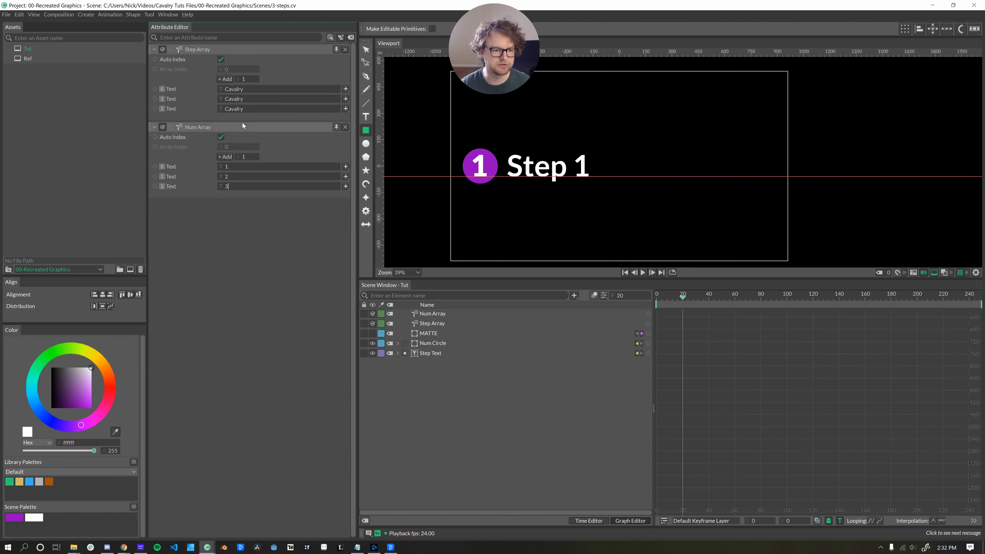
double_click(238, 88)
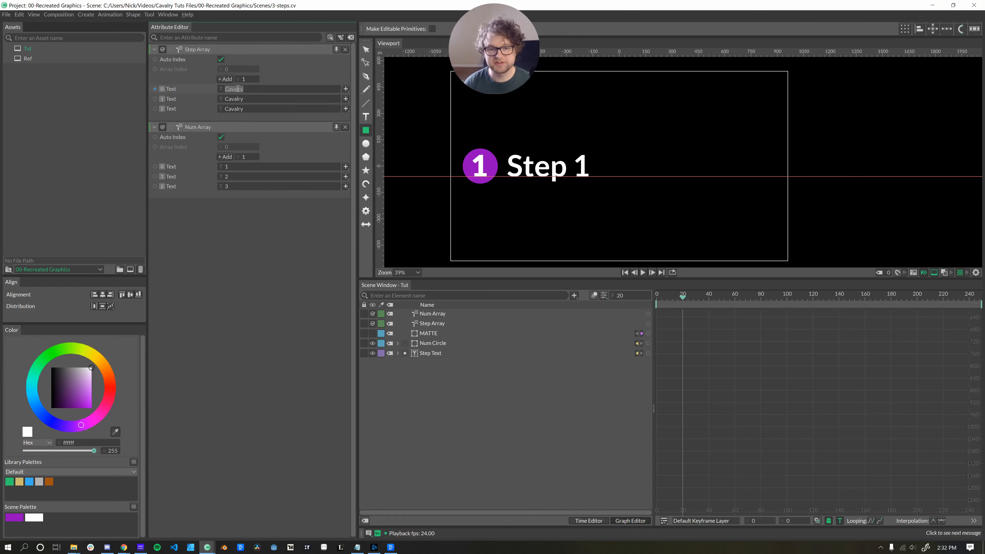
type("Subscrib")
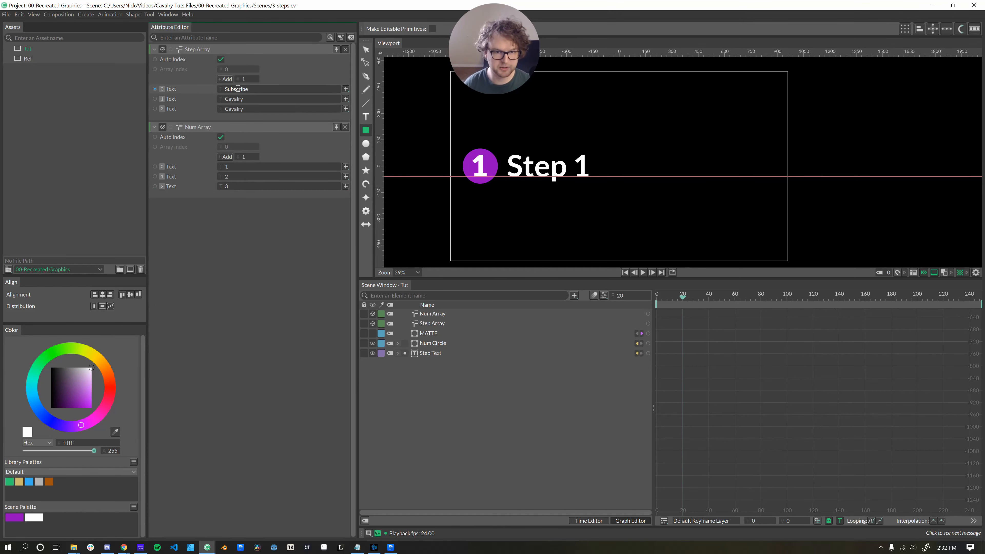
type("e")
key("Tab")
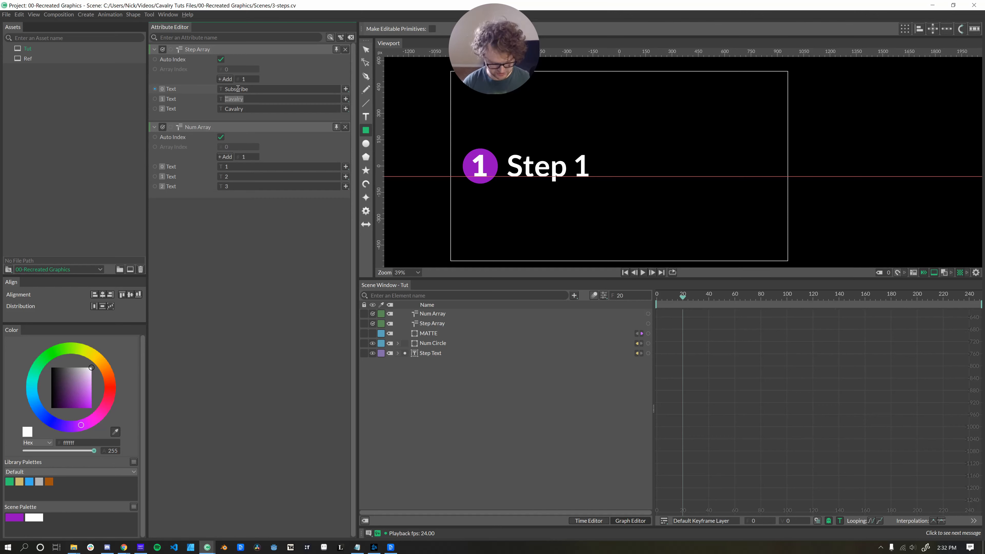
type("Like")
key("Tab")
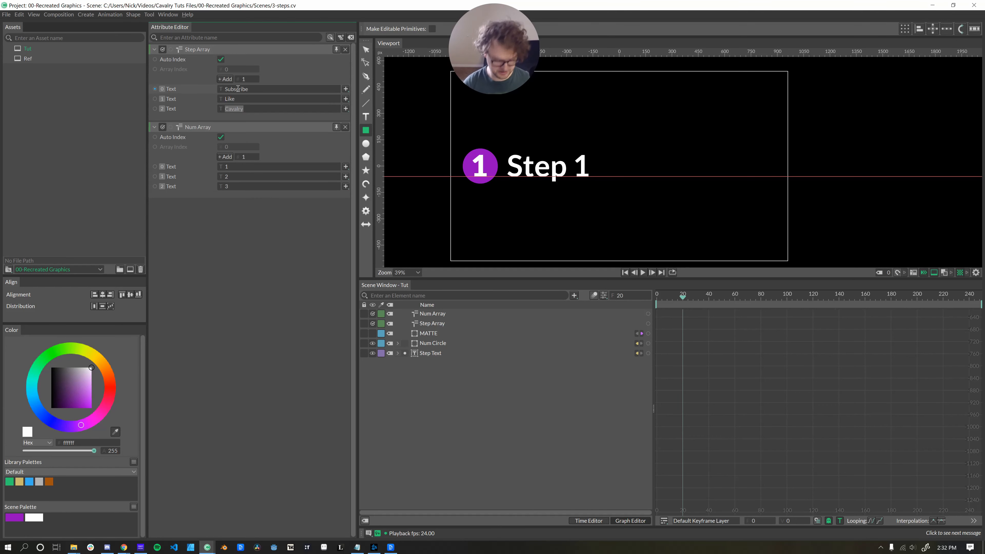
type("Comment")
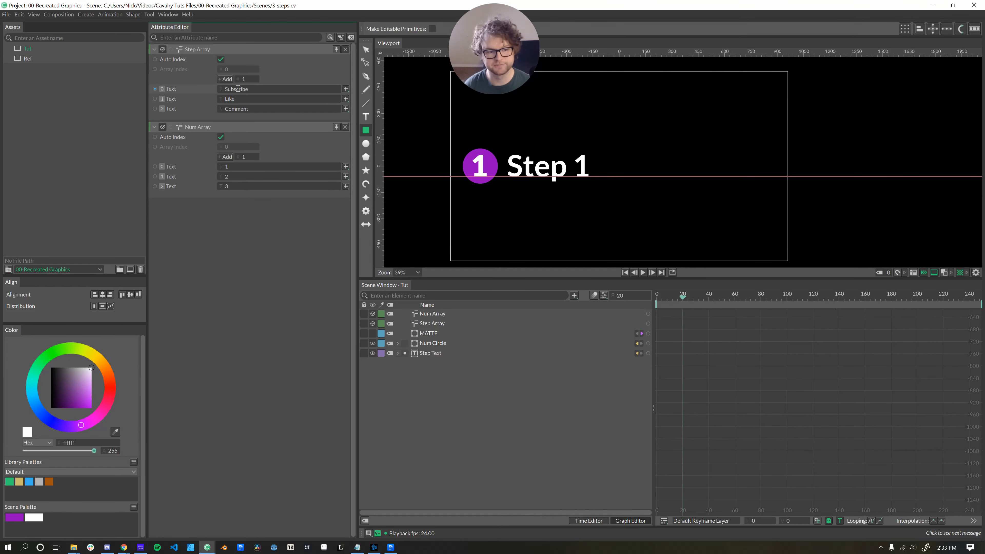
key("Return")
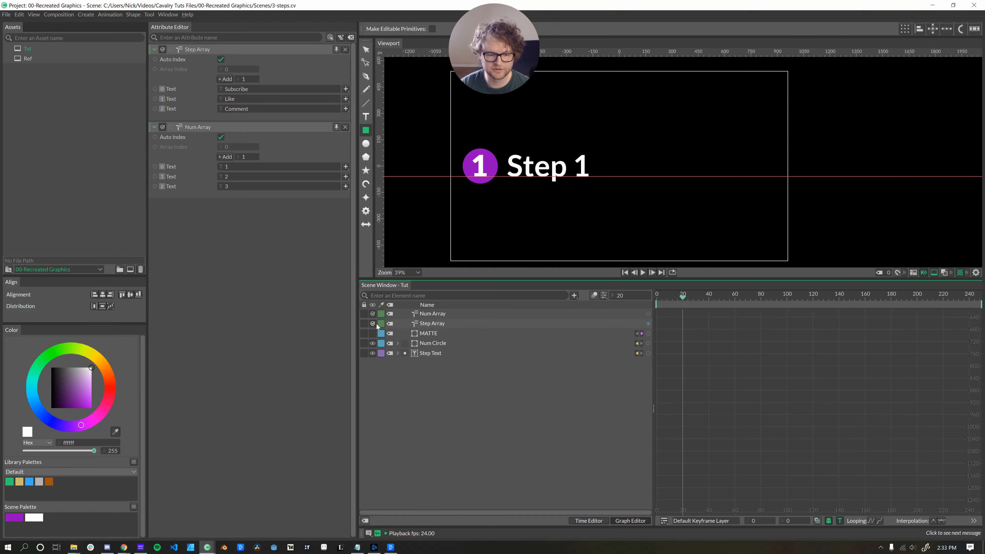